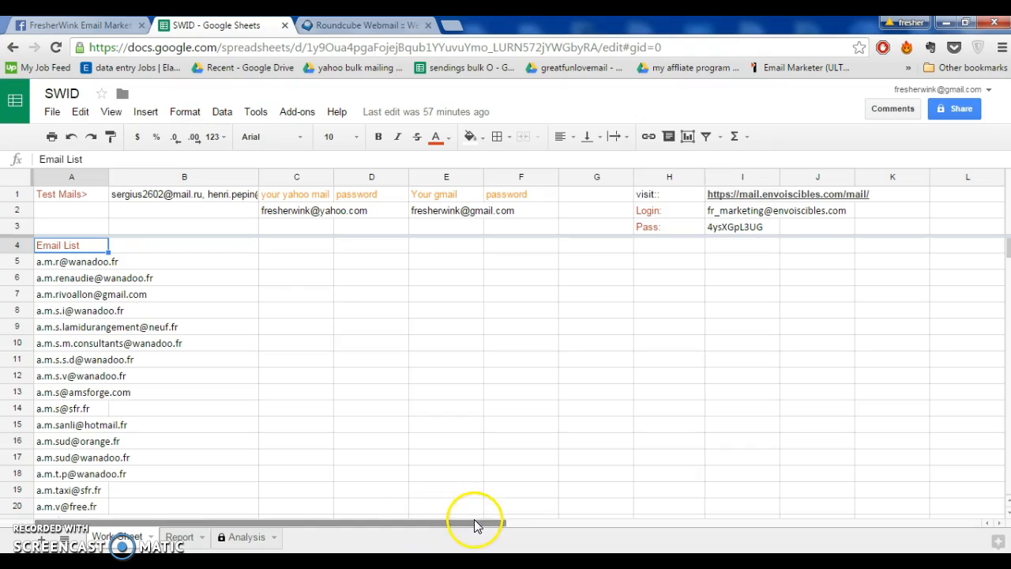
Select the webmail address in cell I1 of the SWID sheet and switch to the Roundcube Webmail login page
{"action": "left_click_drag", "start_coordinate": [468, 524], "coordinate": [501, 521]}
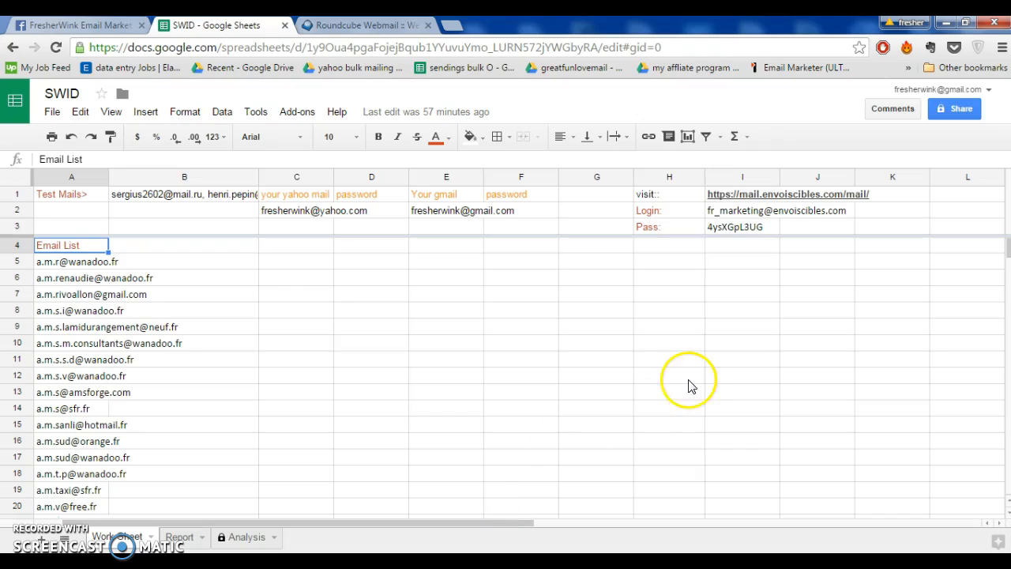
{"action": "left_click", "coordinate": [780, 201]}
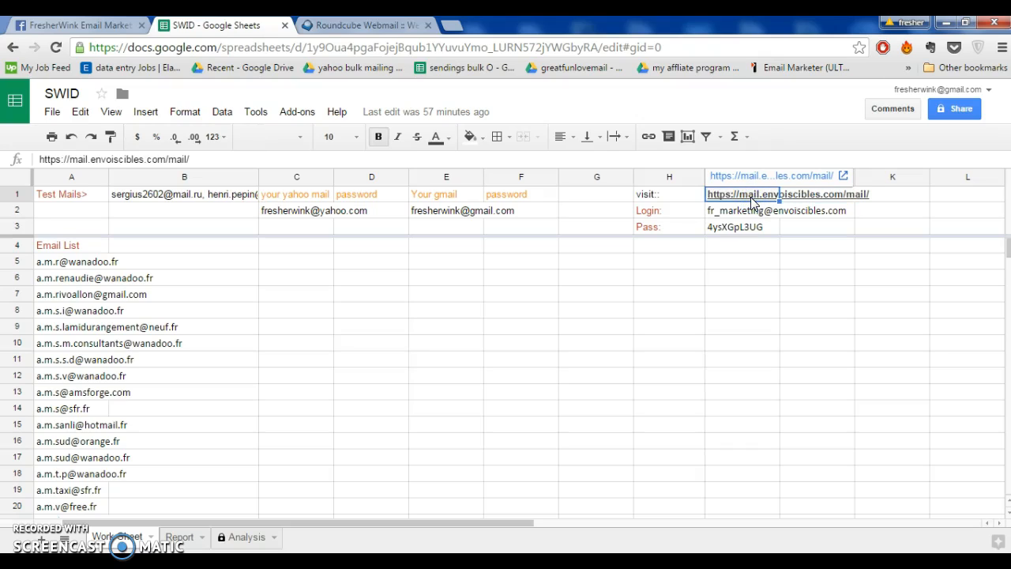
{"action": "left_click", "coordinate": [363, 26]}
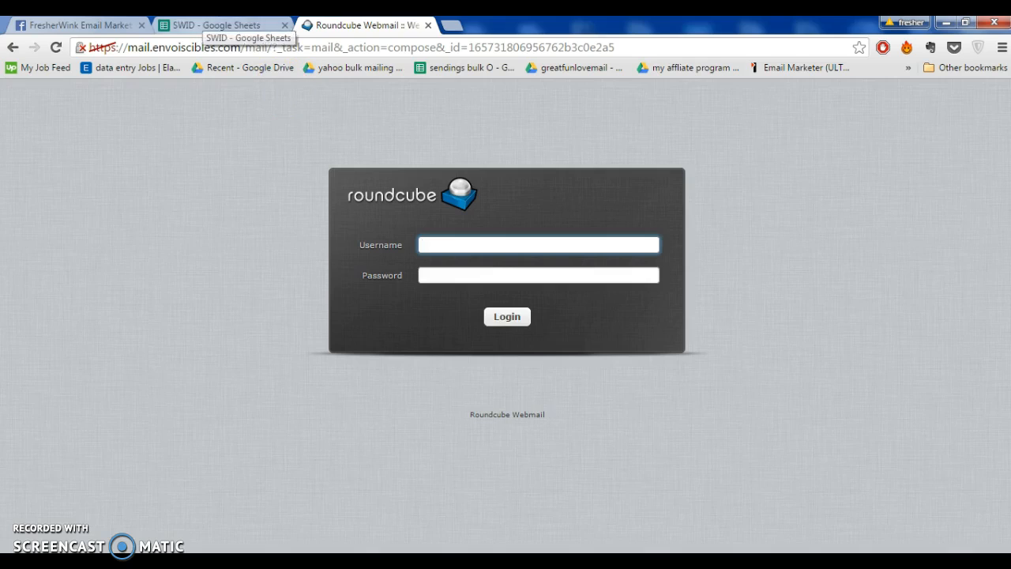
{"action": "left_click", "coordinate": [229, 25]}
{"action": "left_click", "coordinate": [361, 26]}
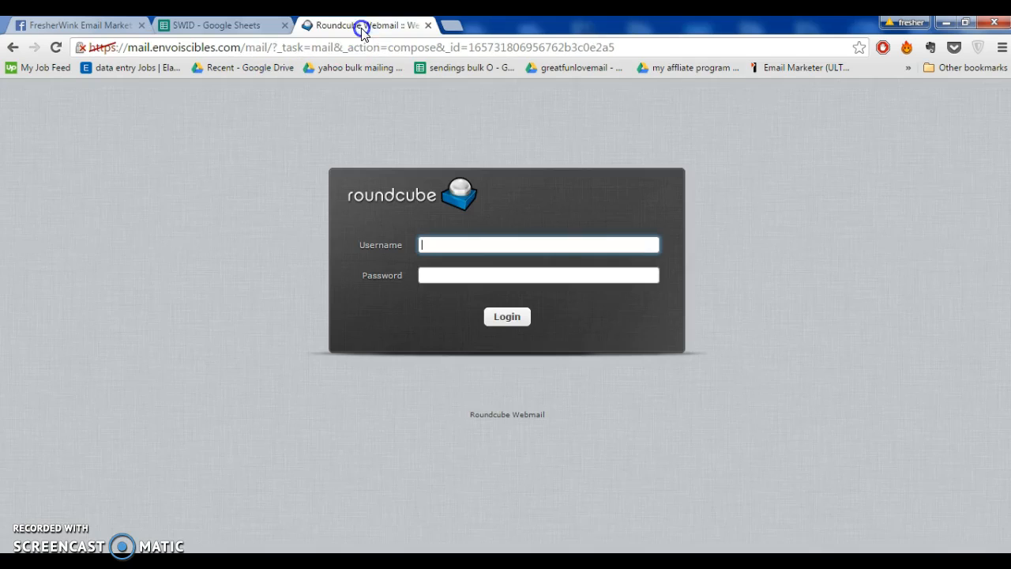
Copy the login e-mail from cell I2 of the SWID sheet into the Username field of the Roundcube login form
{"action": "left_click", "coordinate": [229, 26]}
{"action": "left_click", "coordinate": [731, 213]}
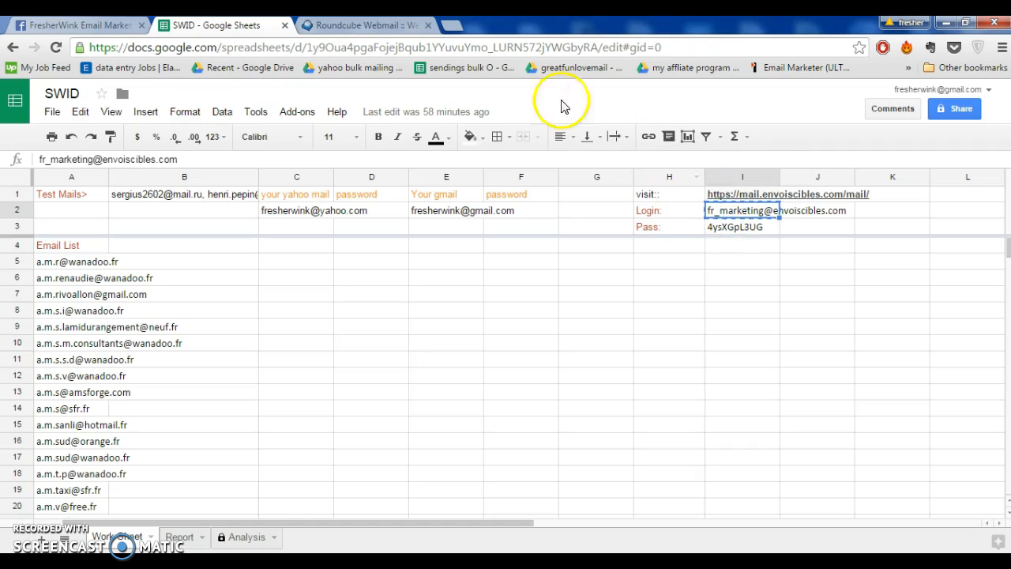
{"action": "left_click", "coordinate": [361, 26]}
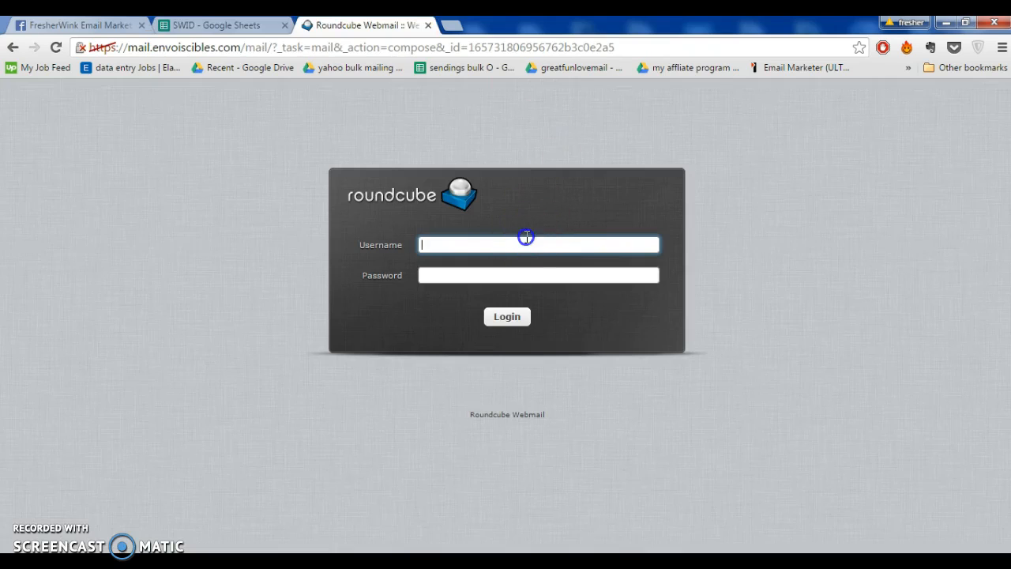
{"action": "key", "text": "ctrl+v"}
Switch back to the SWID spreadsheet to fetch the webmail password stored in cell I3
{"action": "left_click", "coordinate": [221, 25]}
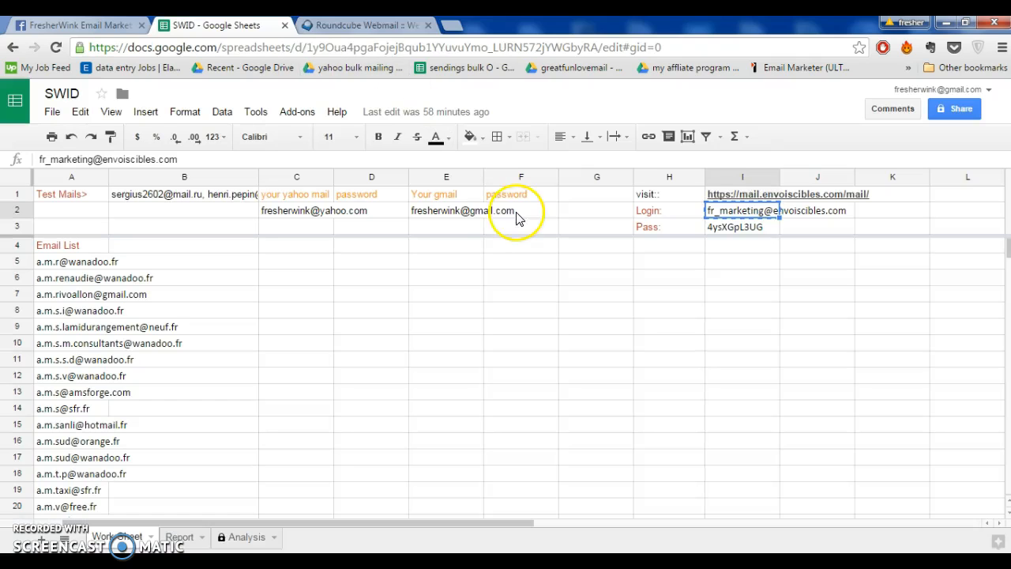
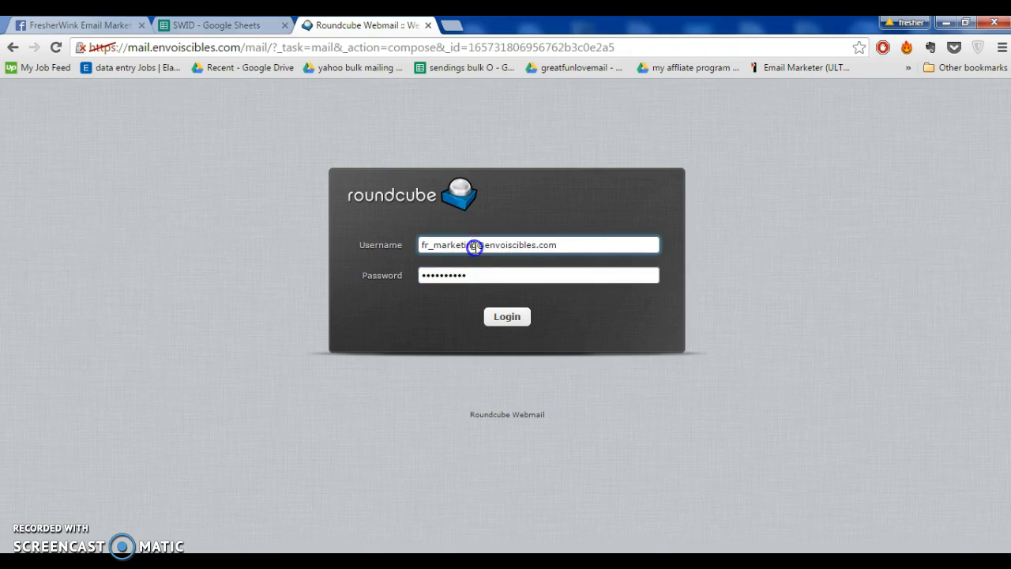
Log in to Roundcube with the filled-in credentials and start a new message, keeping the marketing account as the sender
{"action": "double_click", "coordinate": [474, 246]}
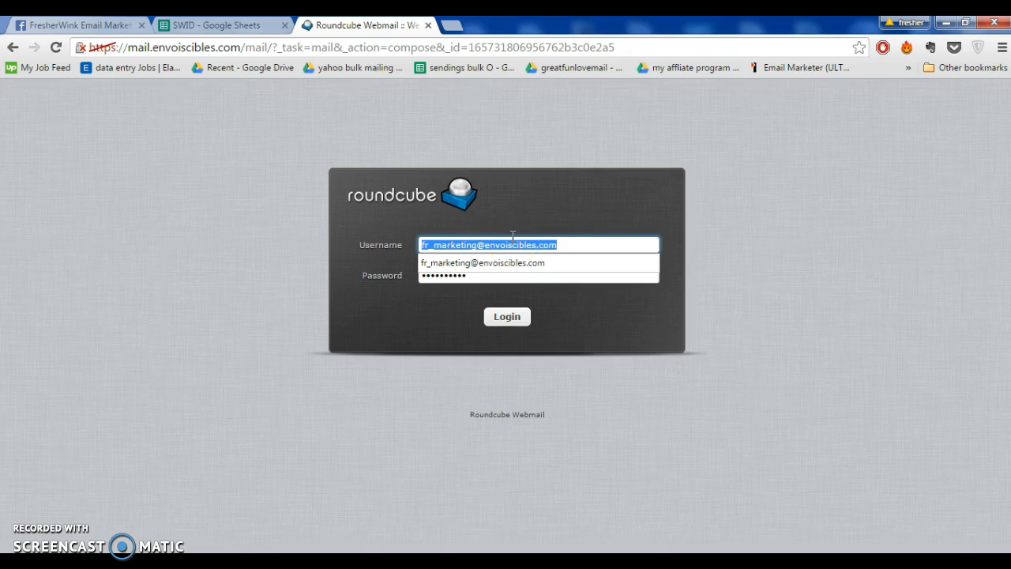
{"action": "left_click", "coordinate": [509, 320]}
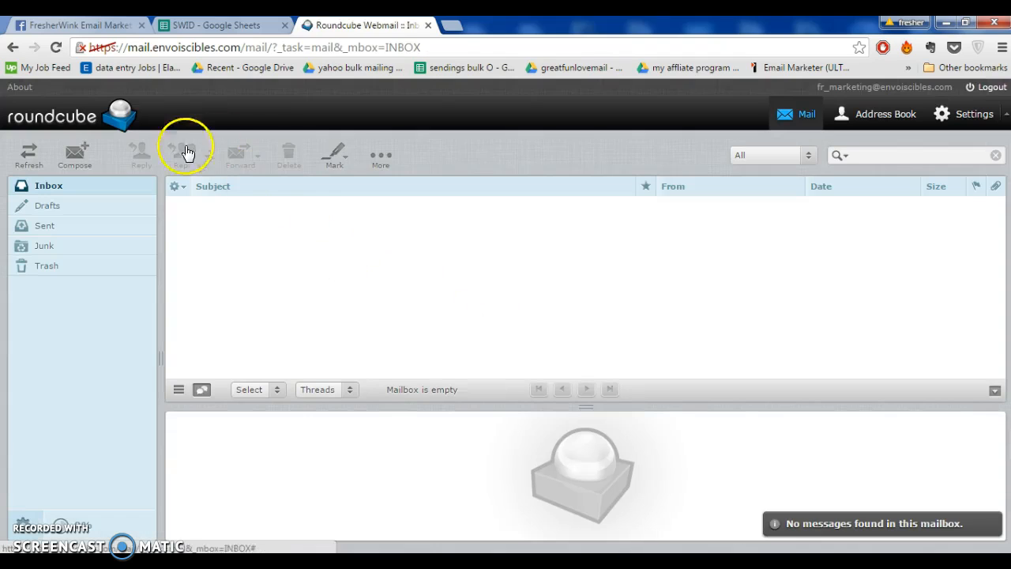
{"action": "left_click", "coordinate": [71, 155]}
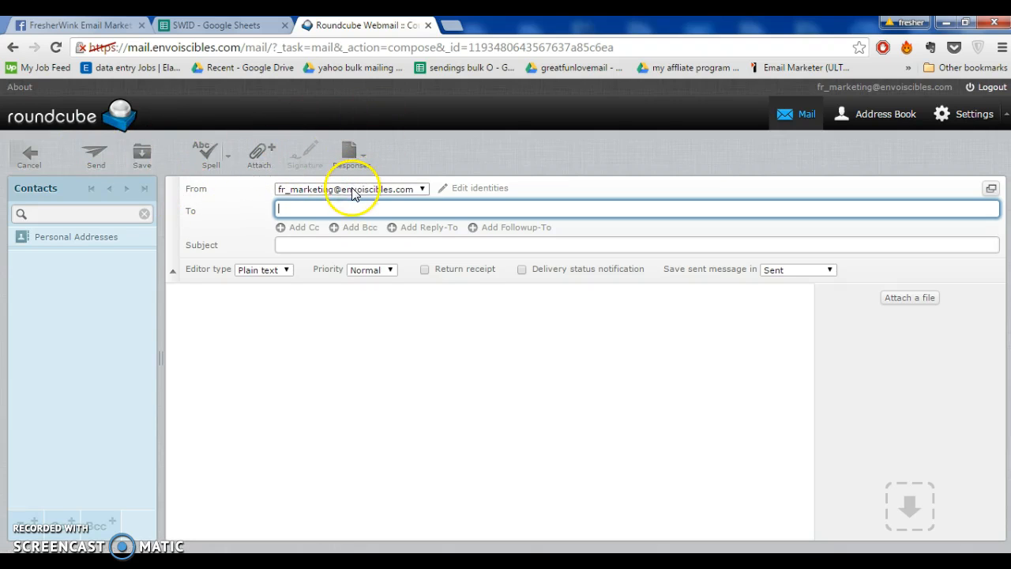
{"action": "left_click", "coordinate": [353, 191]}
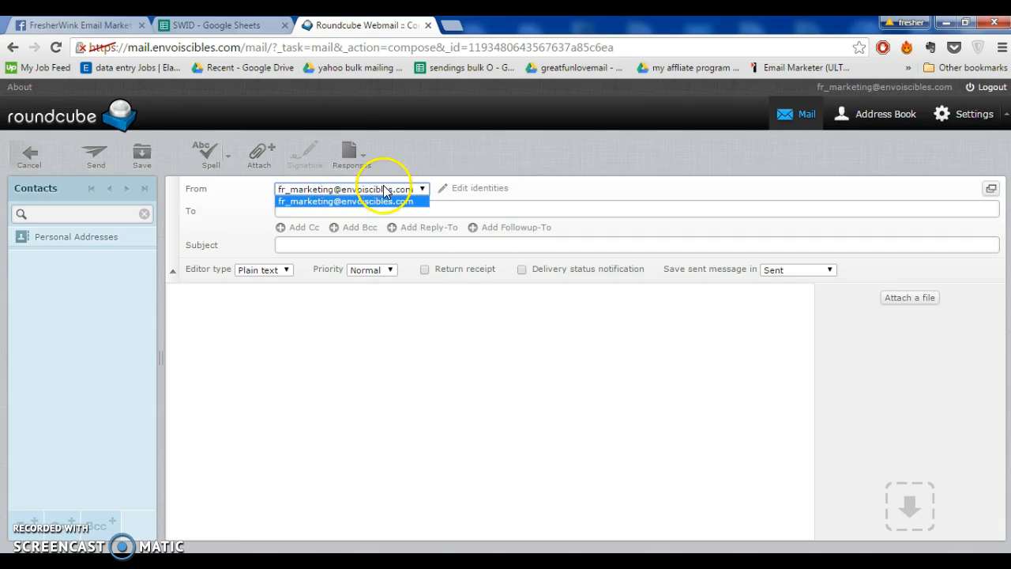
{"action": "left_click", "coordinate": [249, 193]}
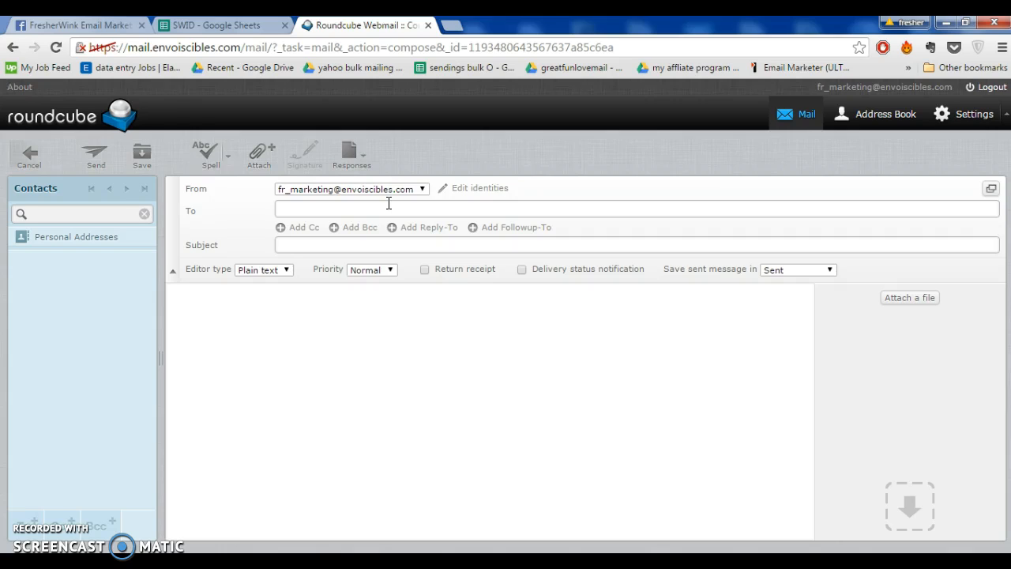
Copy the test e-mail addresses from cell B1 of the SWID sheet into the To field of the Roundcube message
{"action": "left_click", "coordinate": [225, 25]}
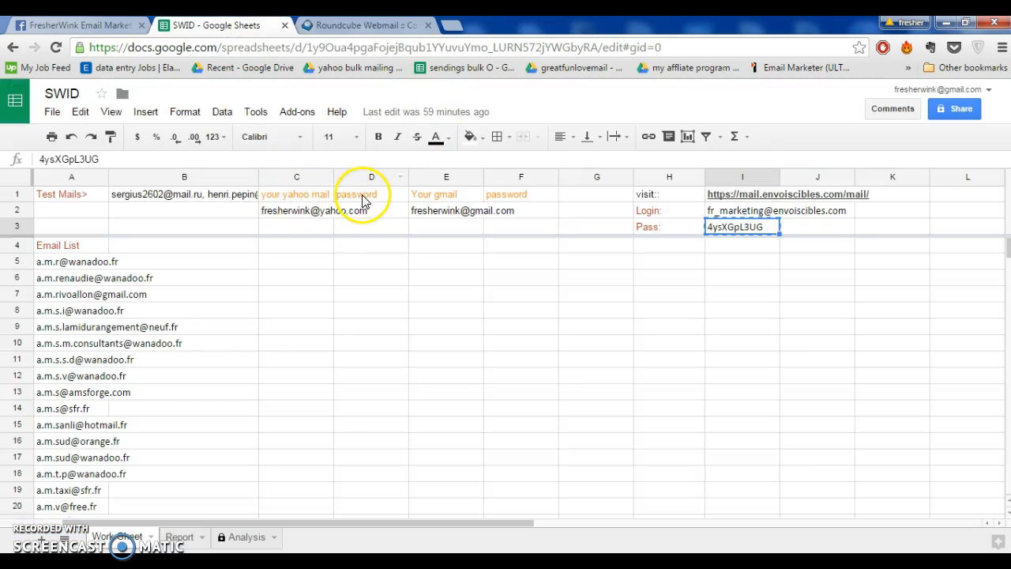
{"action": "left_click", "coordinate": [321, 211]}
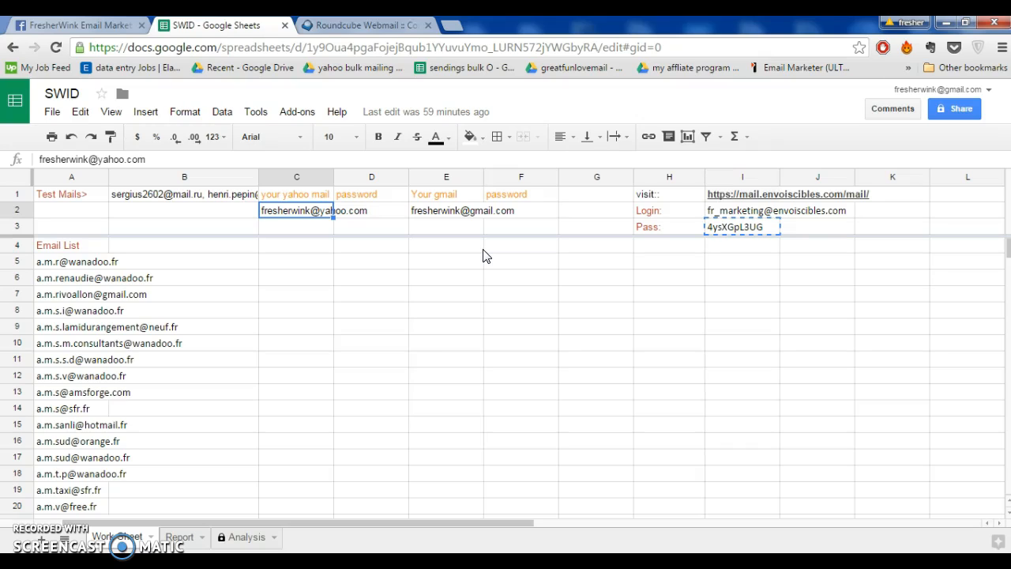
{"action": "left_click", "coordinate": [152, 196]}
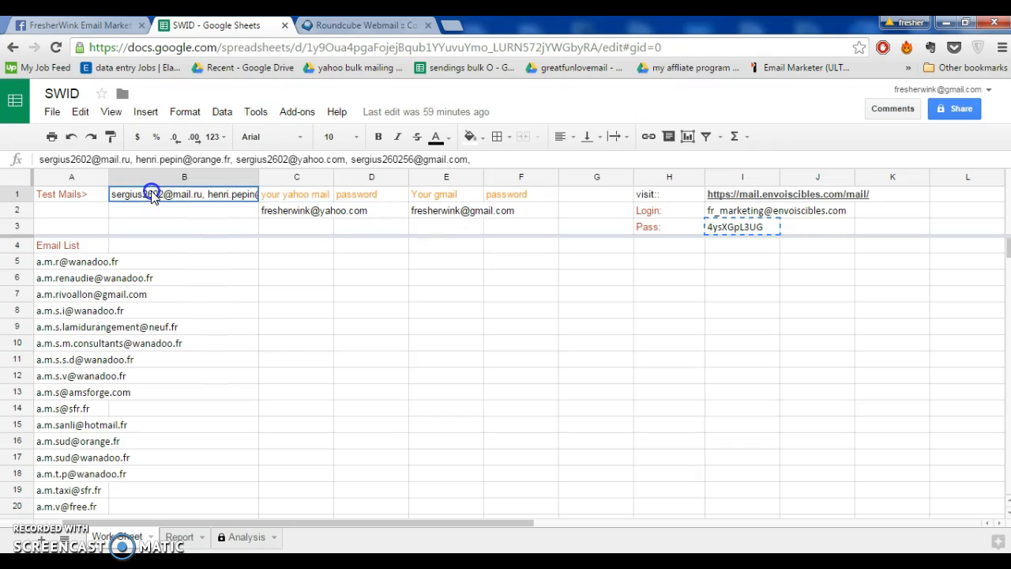
{"action": "left_click", "coordinate": [196, 196]}
{"action": "left_click", "coordinate": [341, 28]}
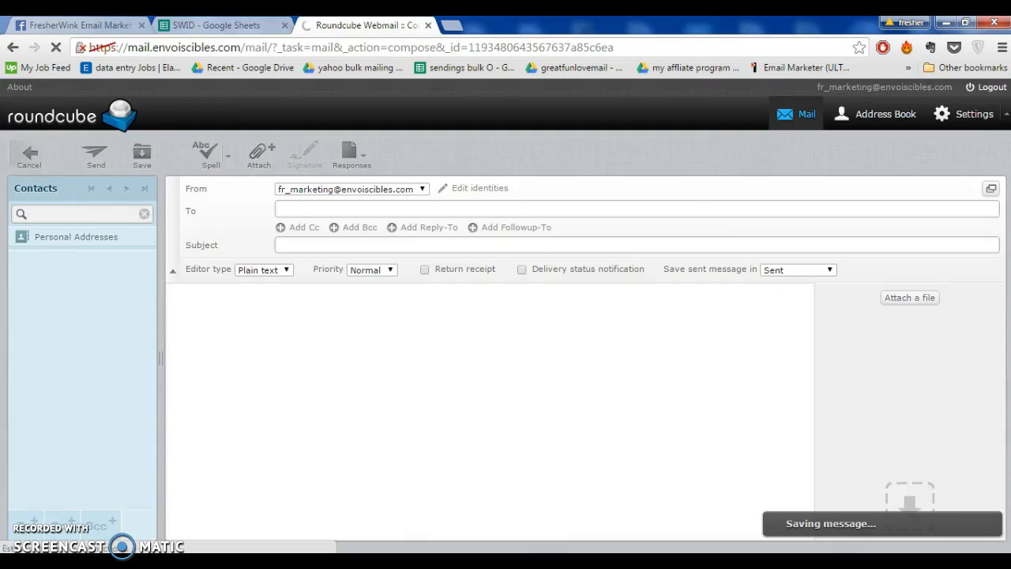
{"action": "left_click", "coordinate": [237, 26]}
{"action": "left_click", "coordinate": [363, 25]}
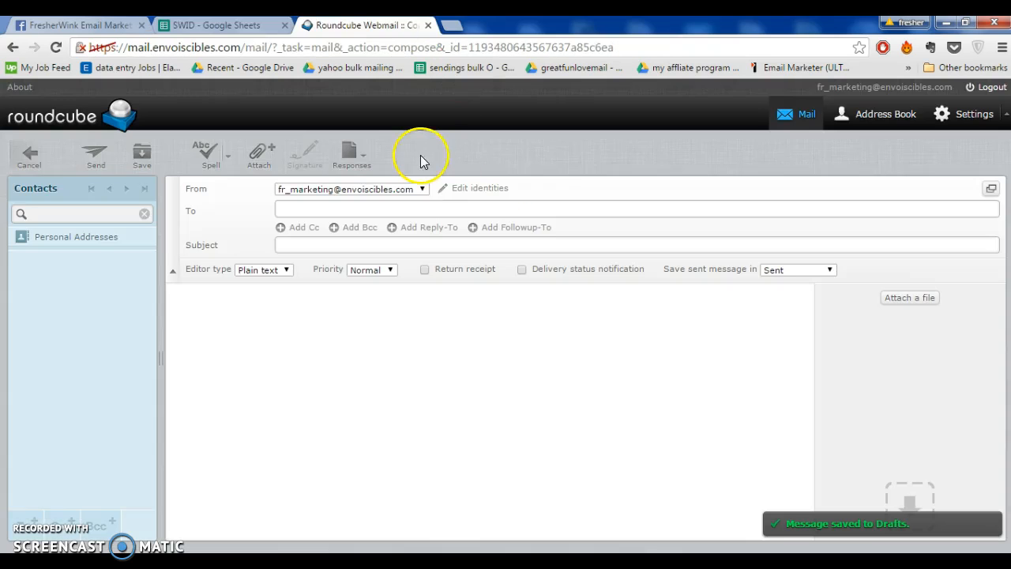
{"action": "left_click", "coordinate": [231, 25]}
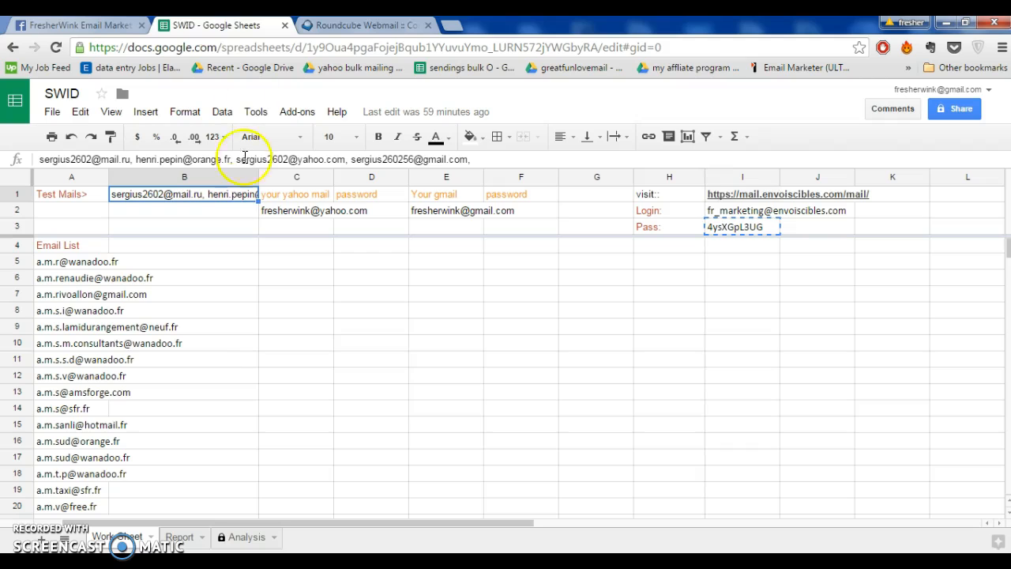
{"action": "left_click", "coordinate": [340, 25]}
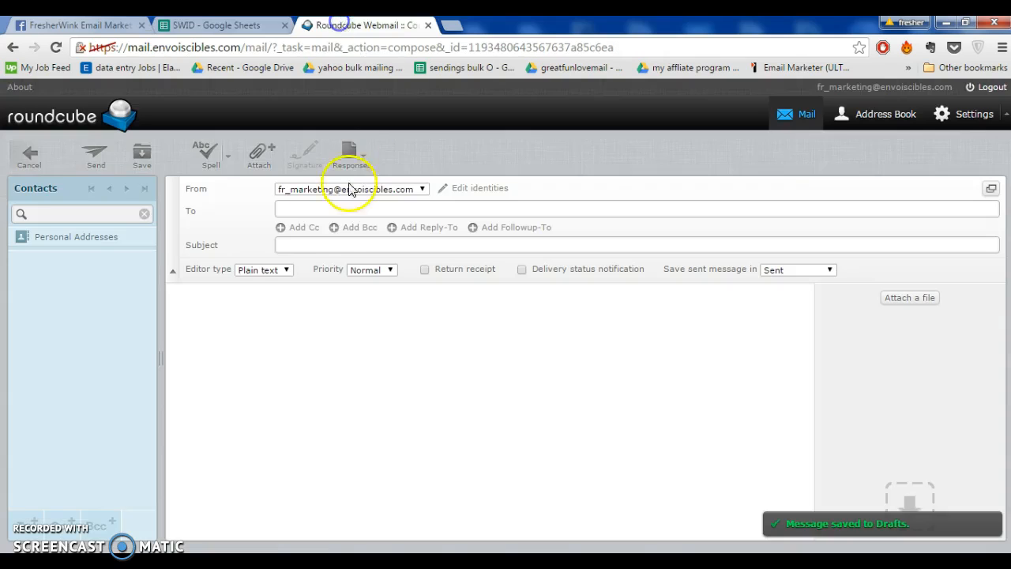
{"action": "left_click", "coordinate": [339, 210]}
{"action": "key", "text": "ctrl+v"}
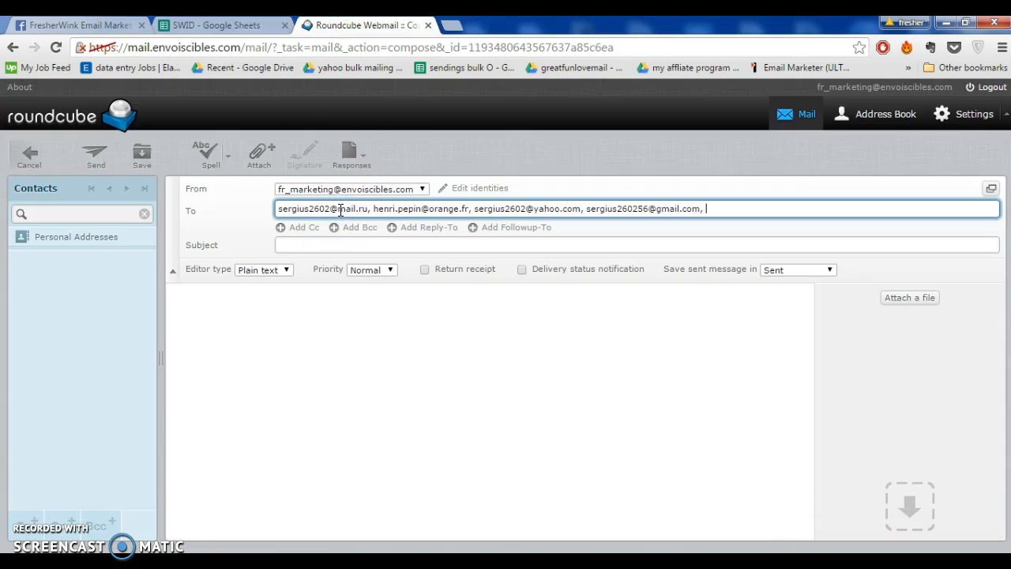
Add the Yahoo address from cell C2 of the SWID sheet to the message's recipients, followed by a comma
{"action": "left_click", "coordinate": [217, 25]}
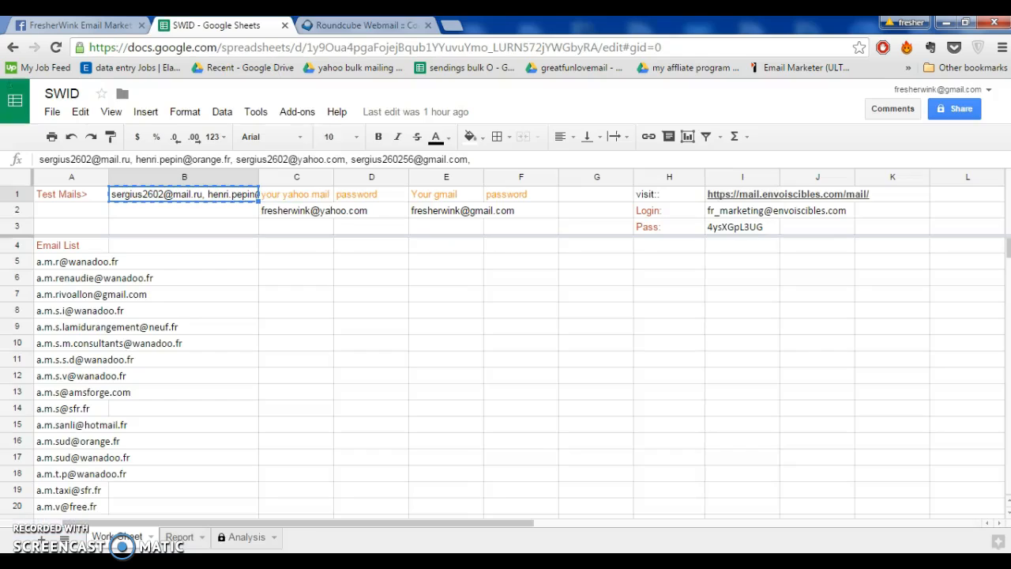
{"action": "left_click", "coordinate": [305, 214]}
{"action": "key", "text": "ctrl+c"}
{"action": "left_click", "coordinate": [347, 25]}
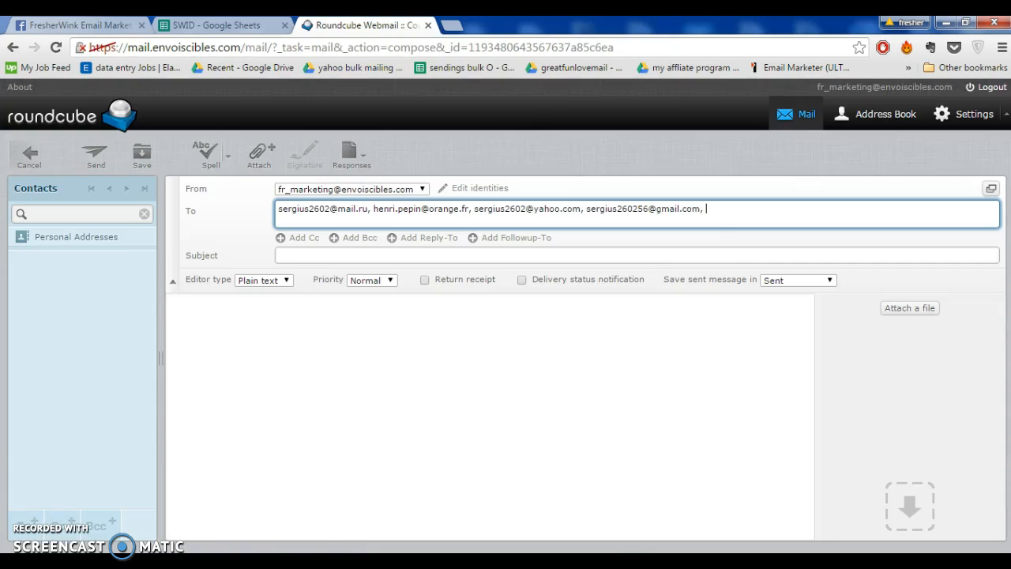
{"action": "key", "text": "ctrl+v"}
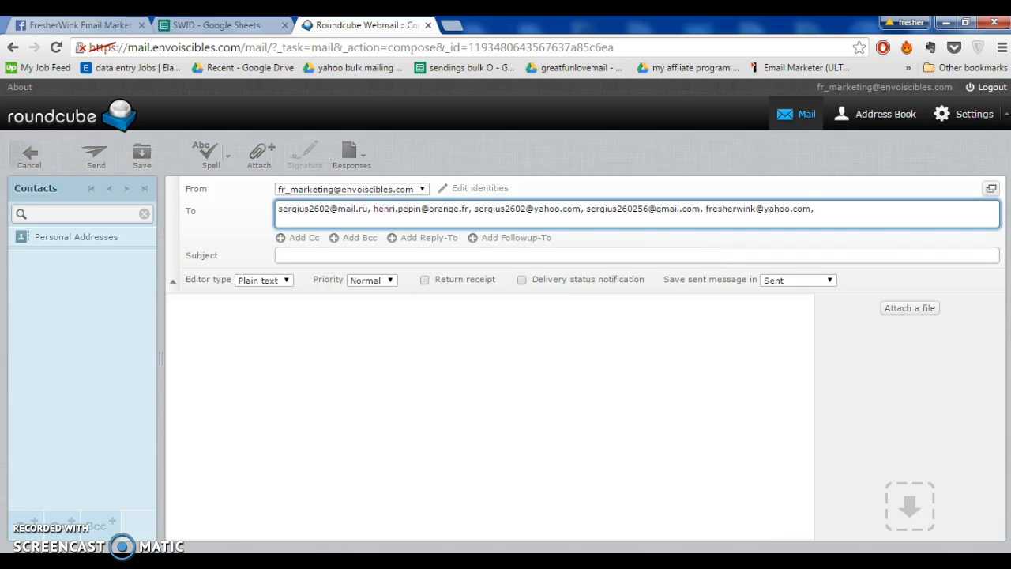
Append the Gmail address from cell E2 of the SWID sheet to the message's recipients
{"action": "left_click", "coordinate": [214, 27]}
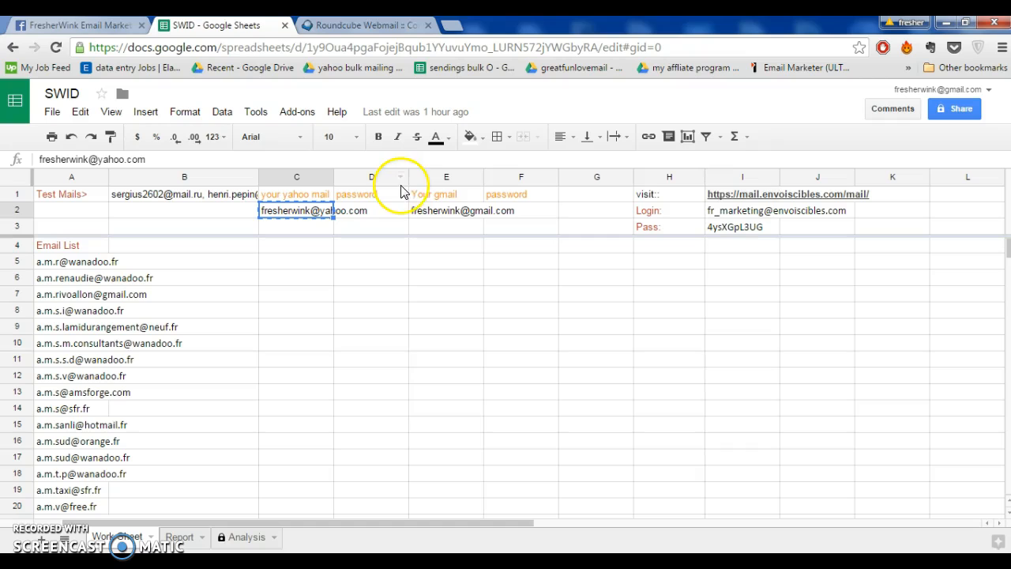
{"action": "left_click", "coordinate": [442, 213]}
{"action": "key", "text": "ctrl+c"}
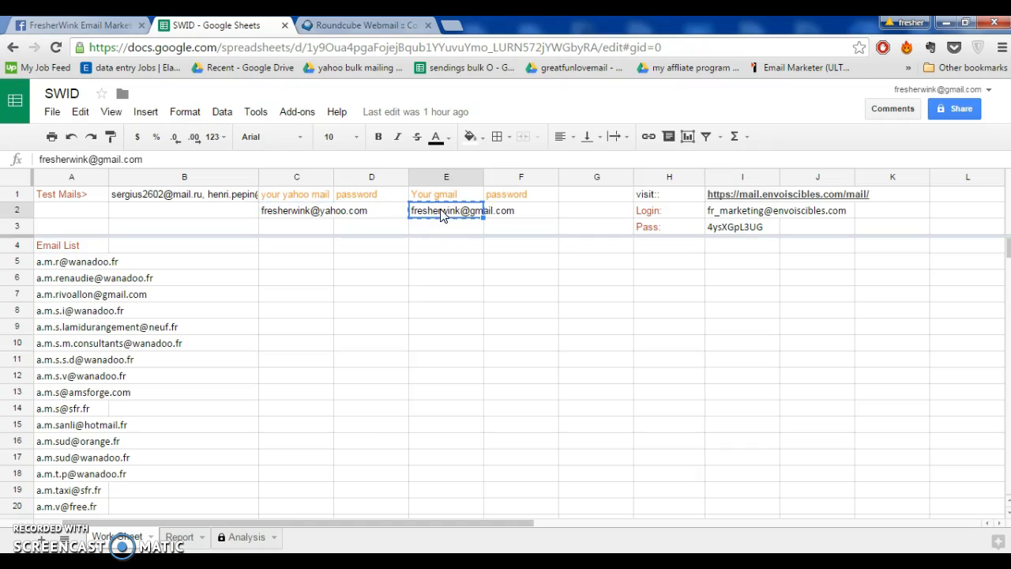
{"action": "left_click", "coordinate": [355, 25]}
{"action": "key", "text": "ctrl+v"}
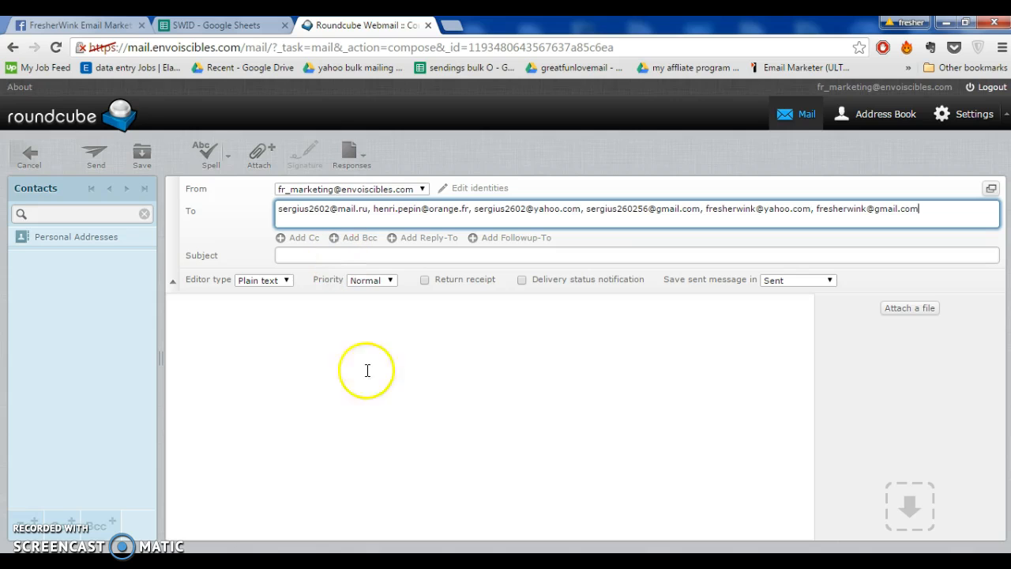
Copy the subject "envois d'emails ciblés pour trouver des clients" from MESSAGE 7-2.docx in Word into the Subject field of the Roundcube message
{"action": "left_click", "coordinate": [359, 564]}
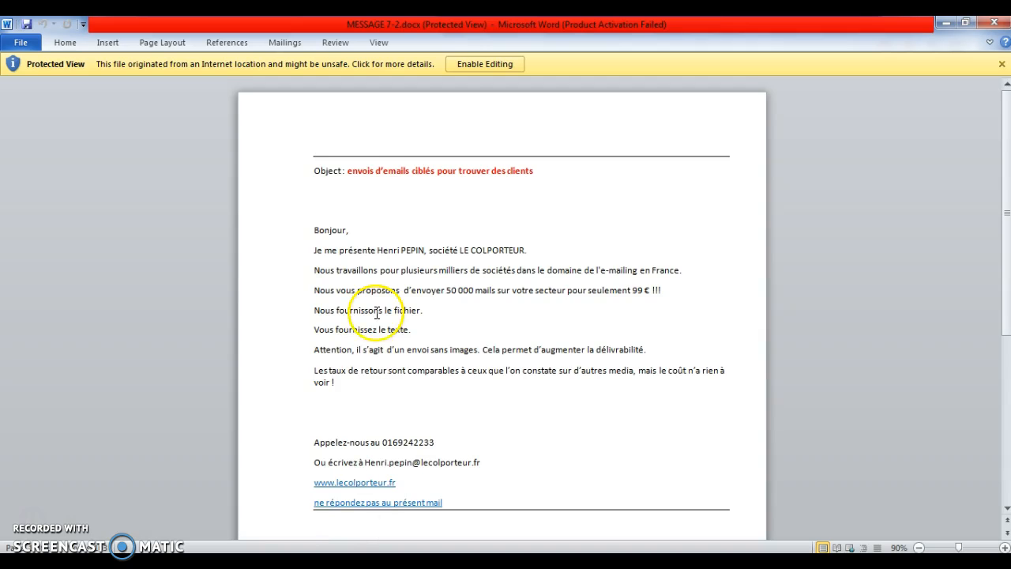
{"action": "left_click_drag", "start_coordinate": [349, 168], "coordinate": [563, 169]}
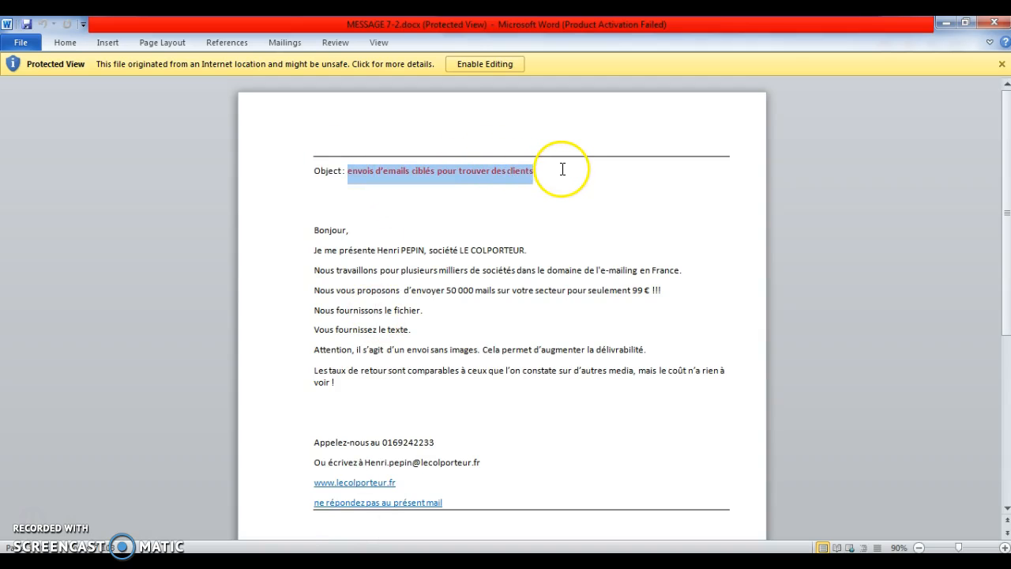
{"action": "left_click", "coordinate": [945, 23]}
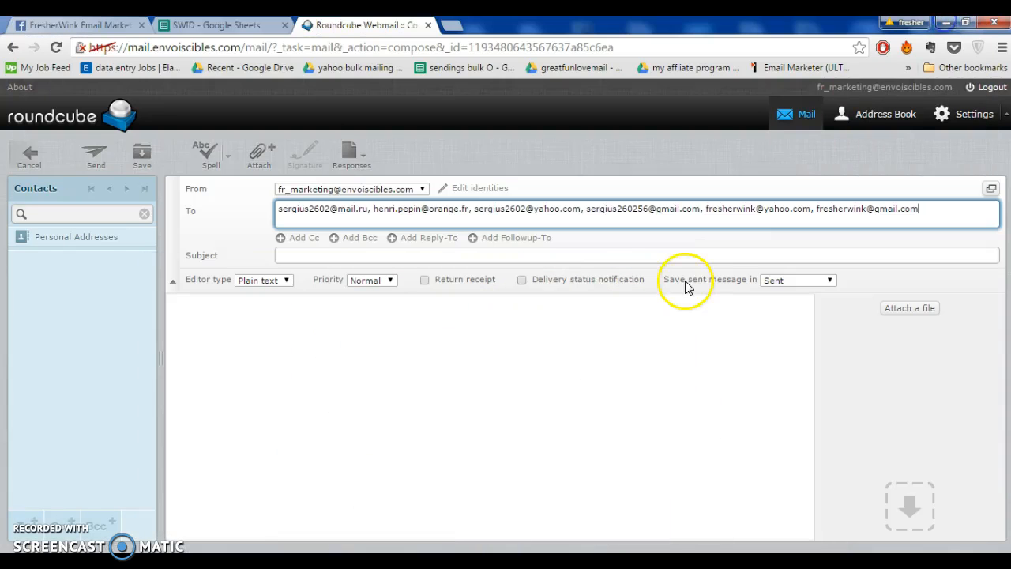
{"action": "left_click", "coordinate": [509, 253]}
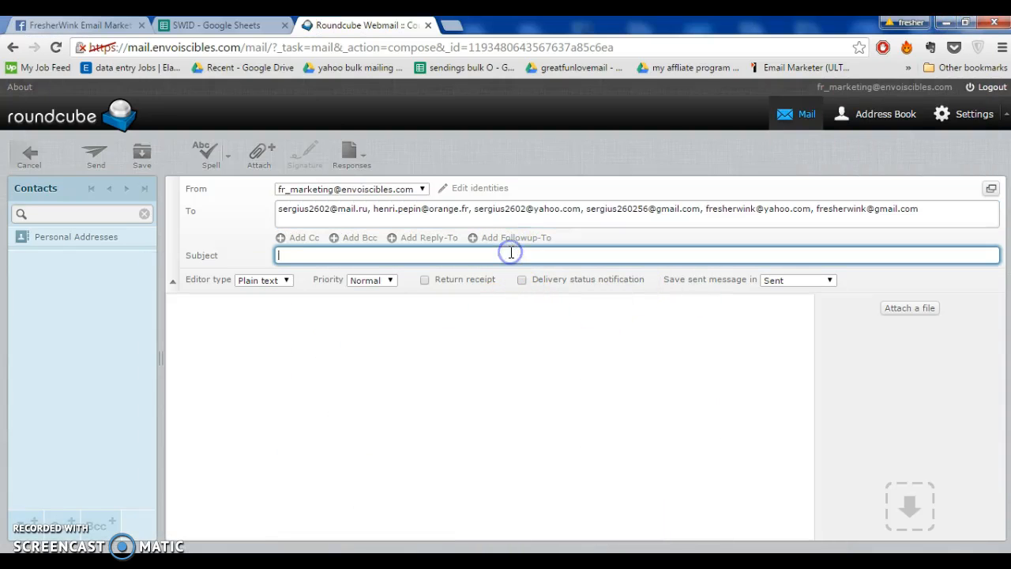
{"action": "key", "text": "ctrl+v"}
Copy the text from "Bonjour," to "ne répondez pas au présent mail" in MESSAGE 7-2.docx into the Roundcube message body and send the e-mail
{"action": "left_click", "coordinate": [489, 384]}
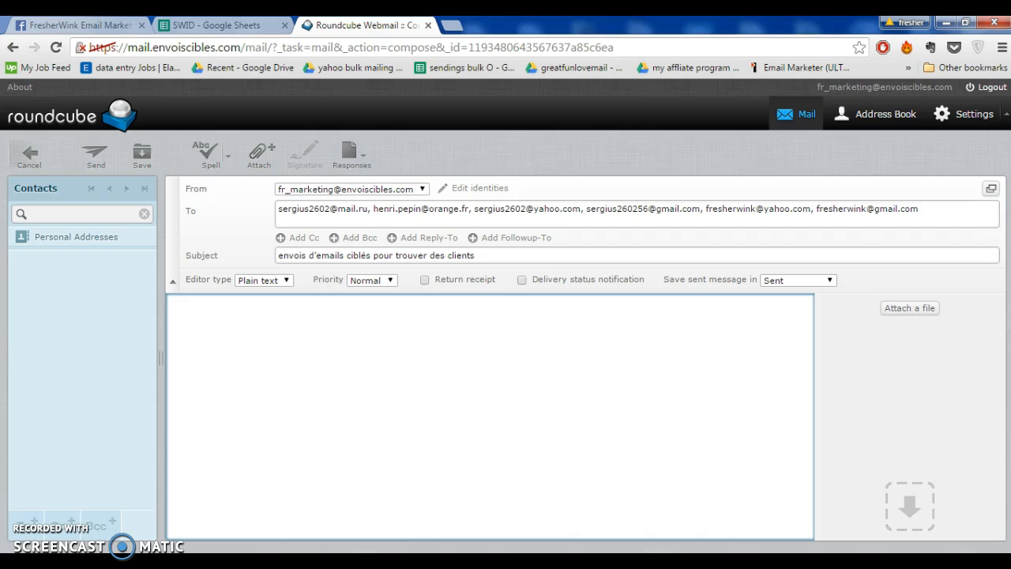
{"action": "left_click", "coordinate": [320, 562]}
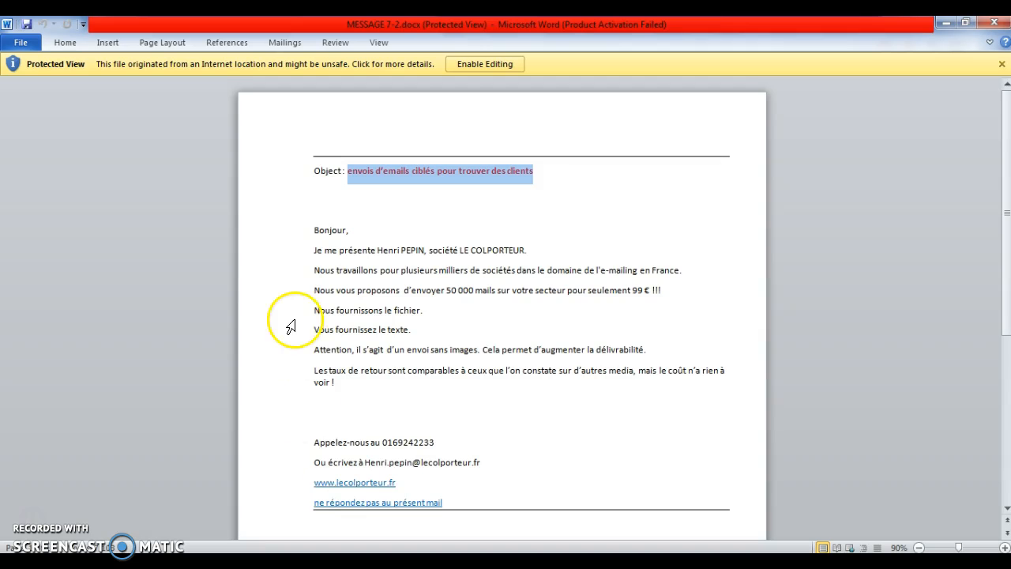
{"action": "left_click_drag", "start_coordinate": [304, 230], "coordinate": [353, 500]}
{"action": "scroll", "coordinate": [361, 522], "scroll_direction": "down", "scroll_amount": 1}
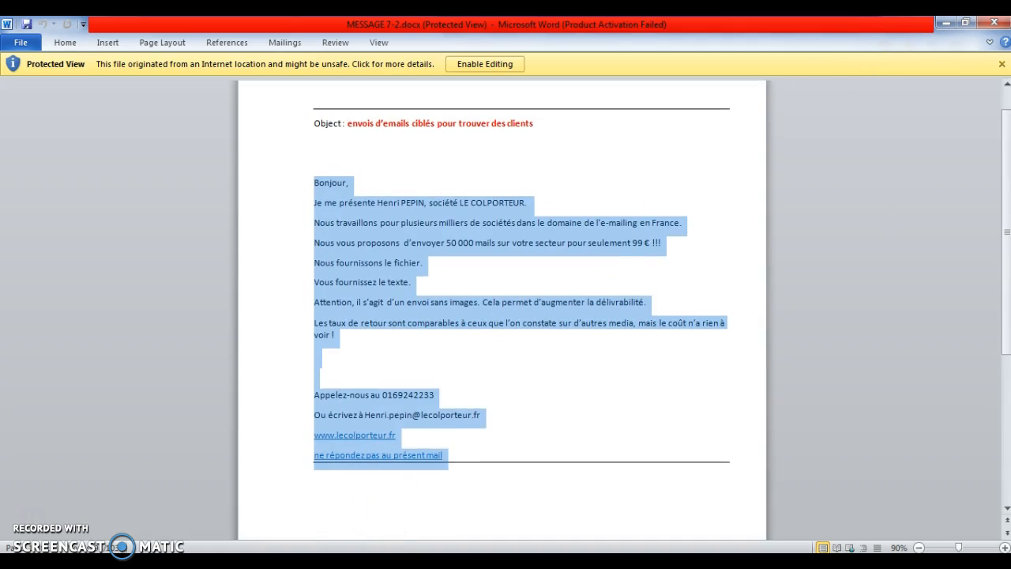
{"action": "left_click", "coordinate": [941, 25]}
{"action": "left_click", "coordinate": [476, 377]}
{"action": "key", "text": "ctrl+v"}
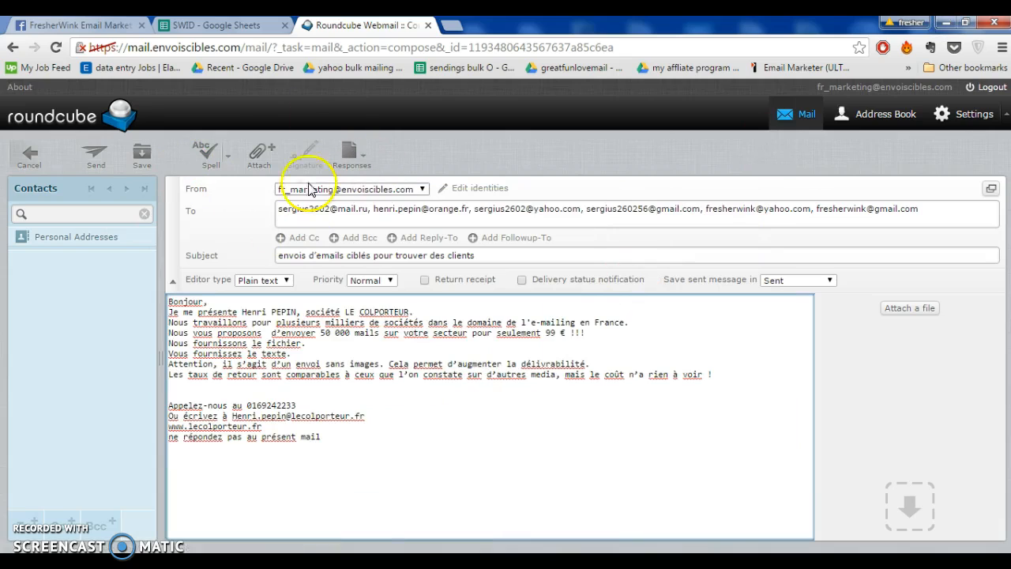
{"action": "left_click", "coordinate": [95, 168]}
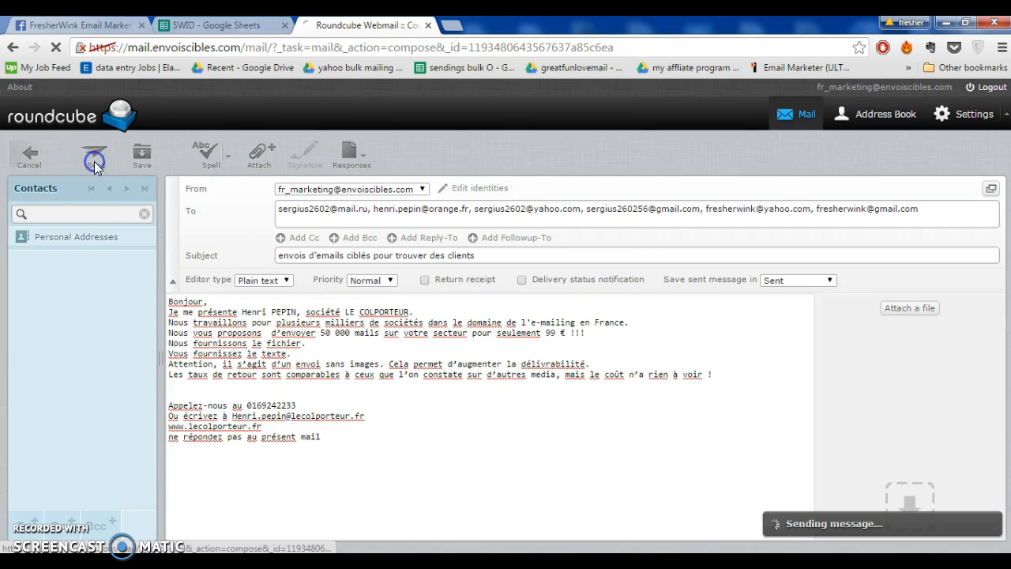
{"action": "left_click", "coordinate": [452, 25]}
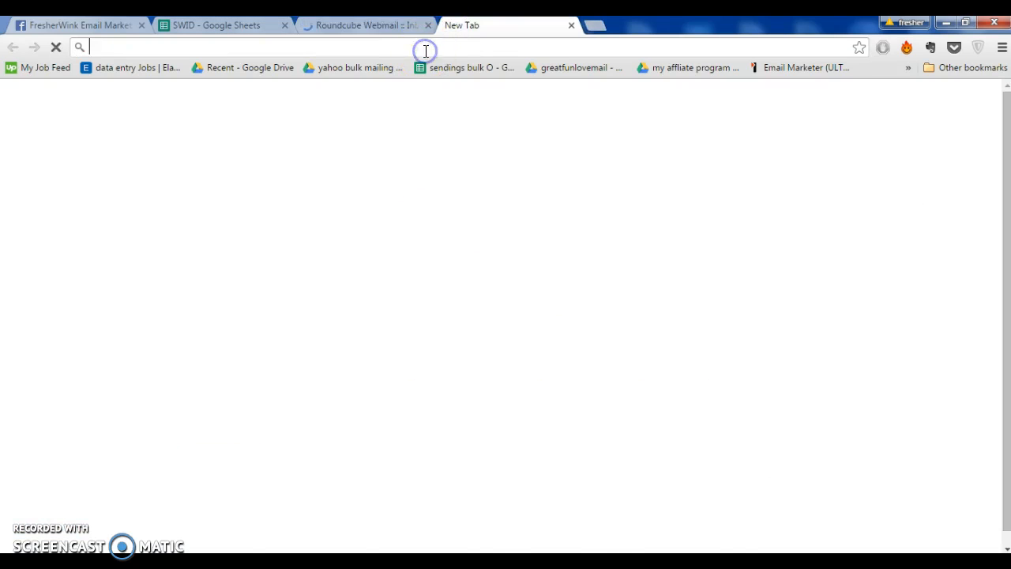
{"action": "type", "text": "gmail.com"}
{"action": "key", "text": "Return"}
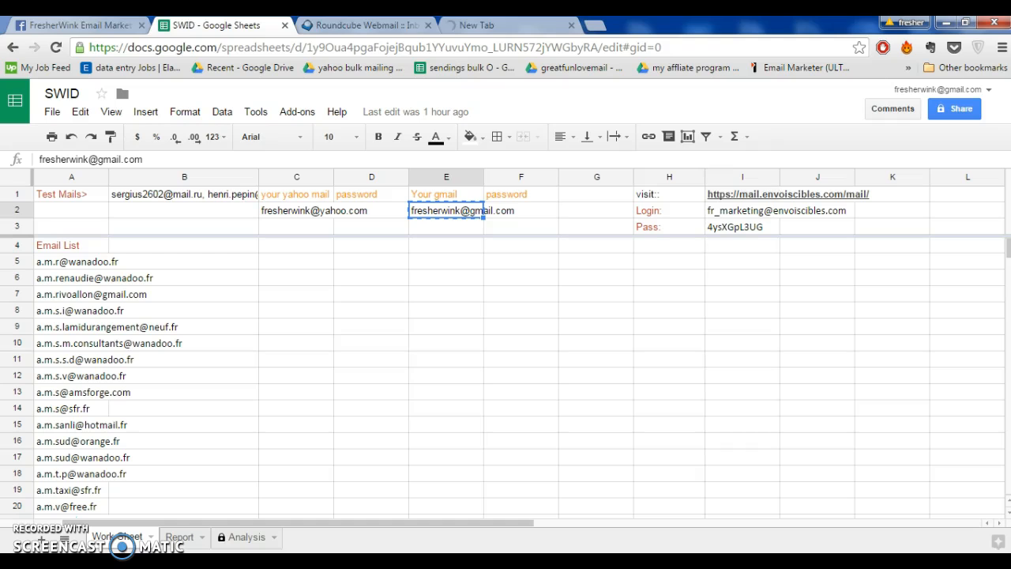
Check the Roundcube and Gmail inboxes, then return to the SWID spreadsheet
{"action": "left_click", "coordinate": [217, 25]}
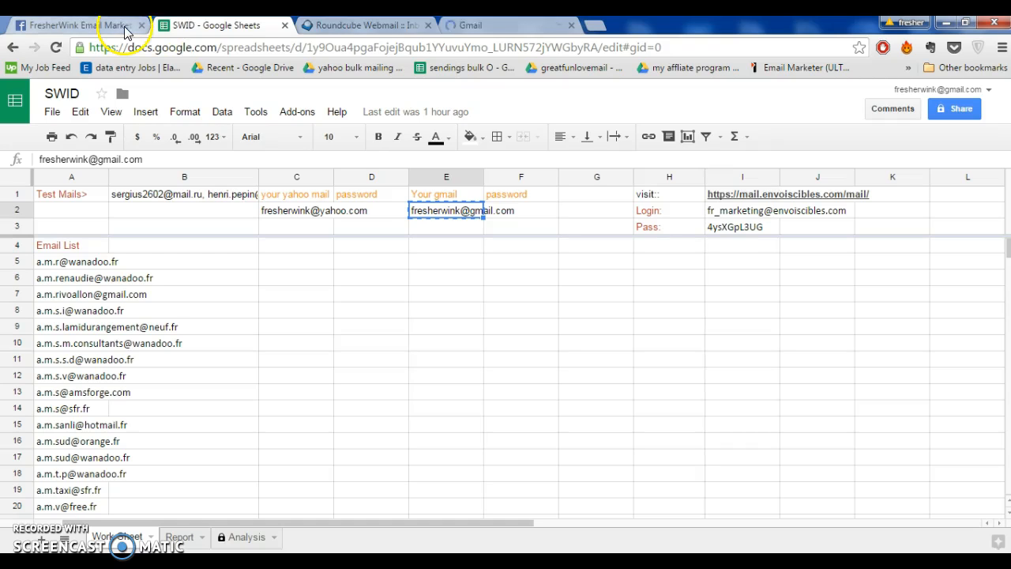
{"action": "left_click", "coordinate": [330, 30]}
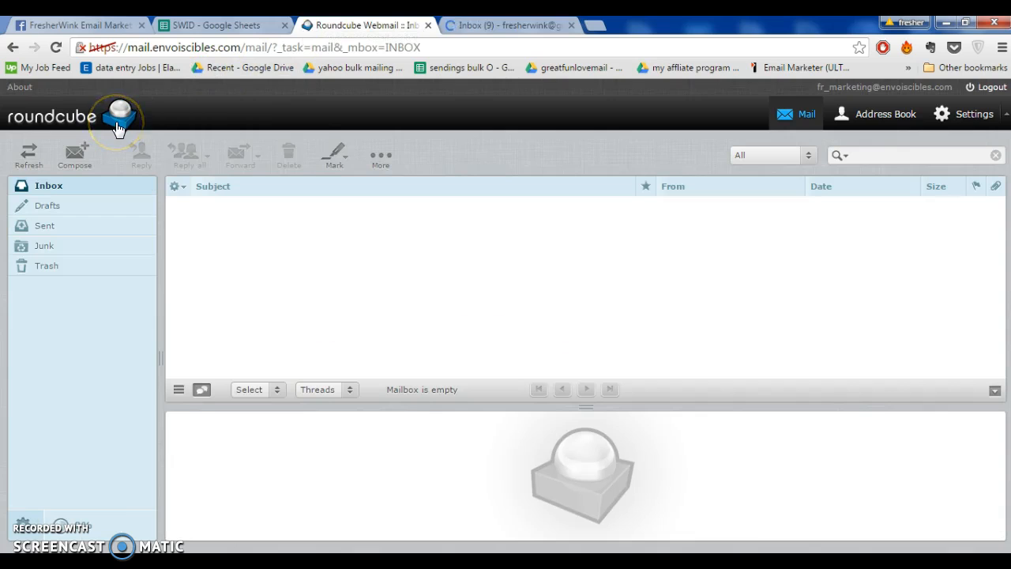
{"action": "left_click", "coordinate": [224, 24]}
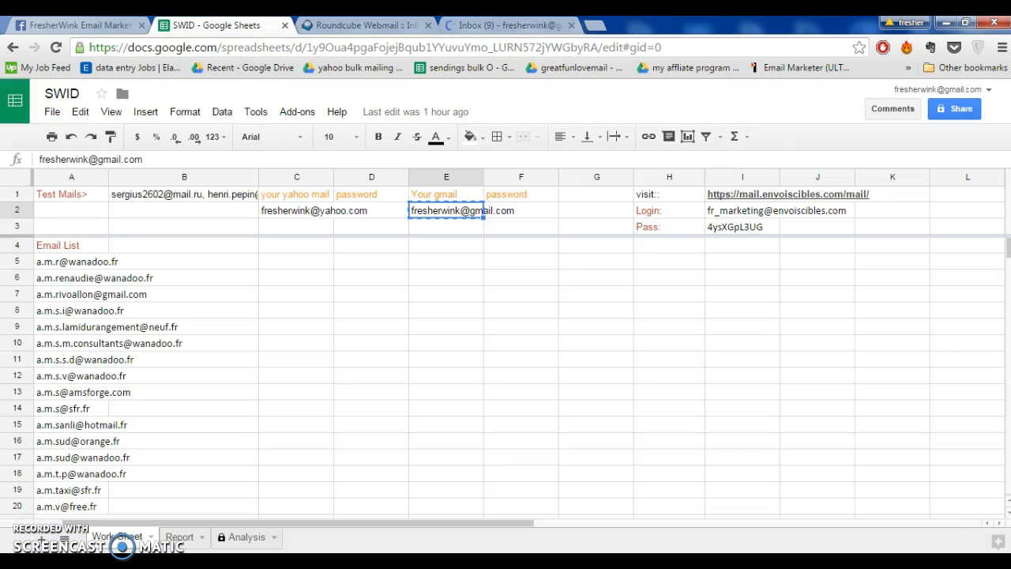
{"action": "left_click", "coordinate": [544, 25]}
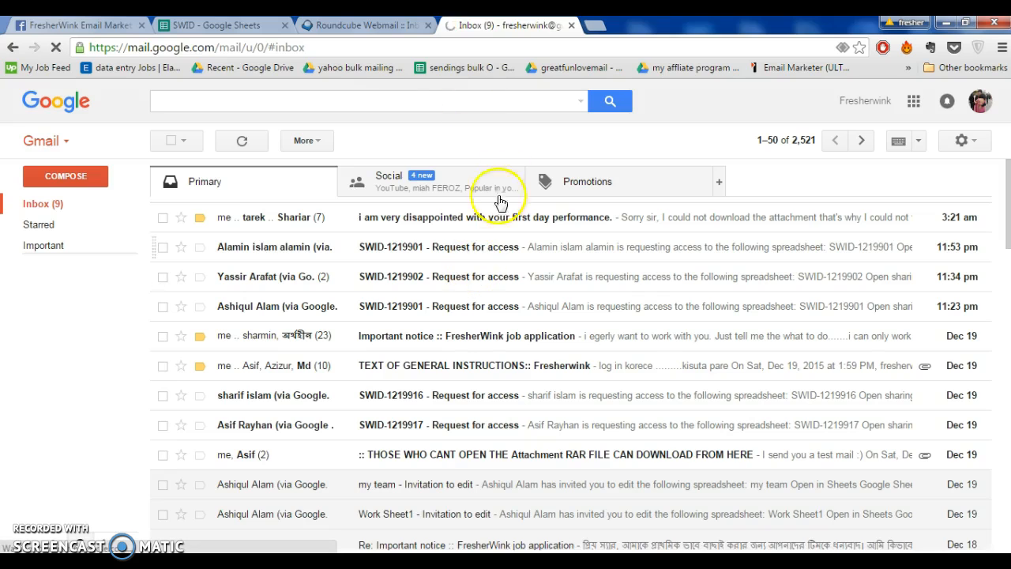
{"action": "left_click", "coordinate": [223, 25]}
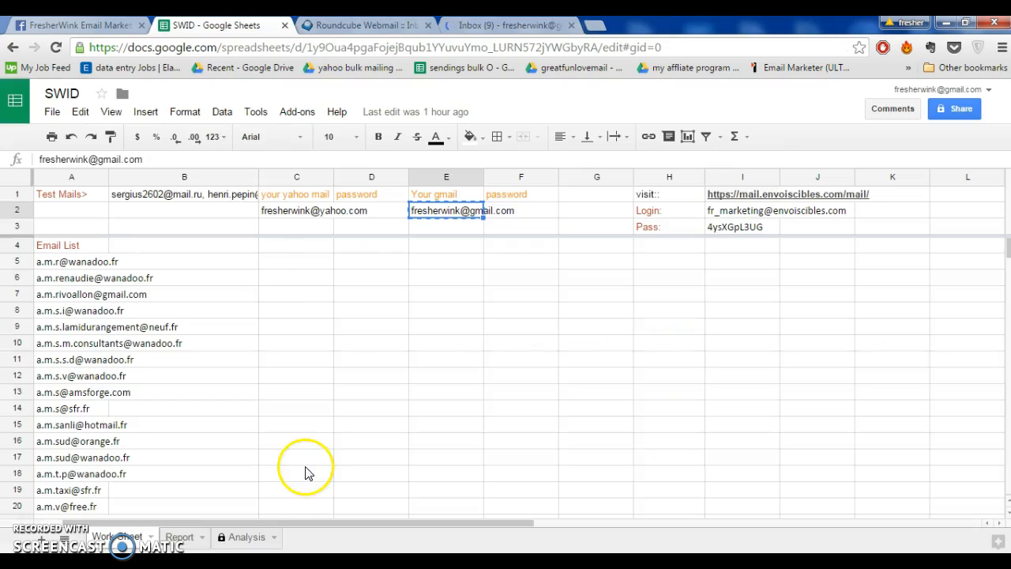
In the SWID Report sheet, enter 2 in the DATE cell of row 4
{"action": "left_click", "coordinate": [186, 538]}
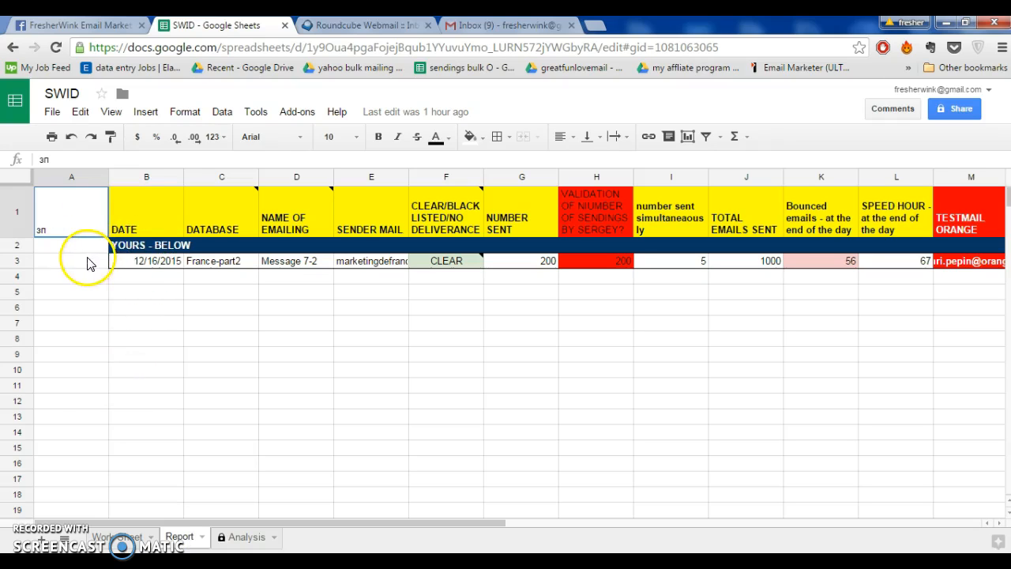
{"action": "left_click", "coordinate": [157, 278]}
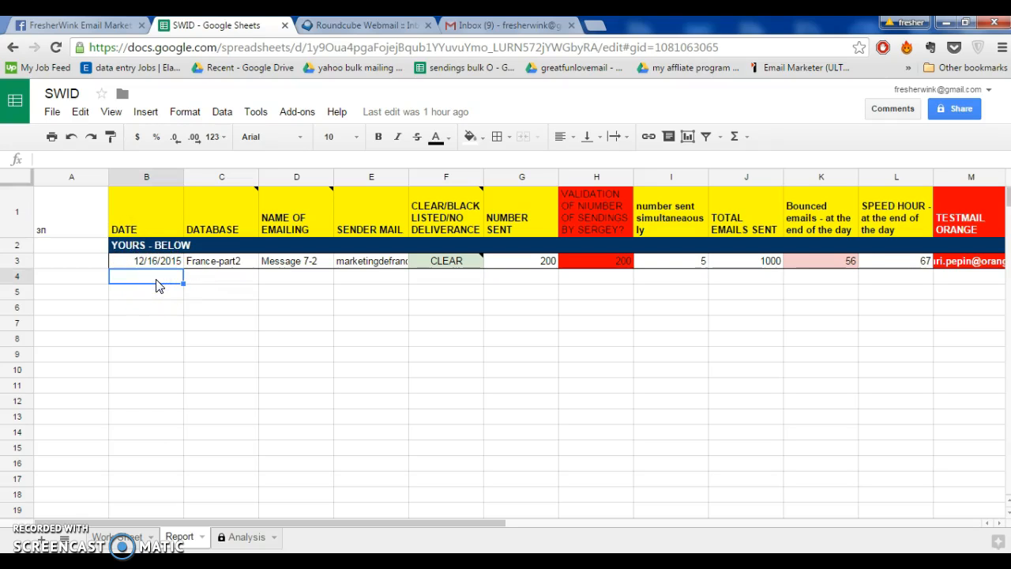
{"action": "type", "text": "2"}
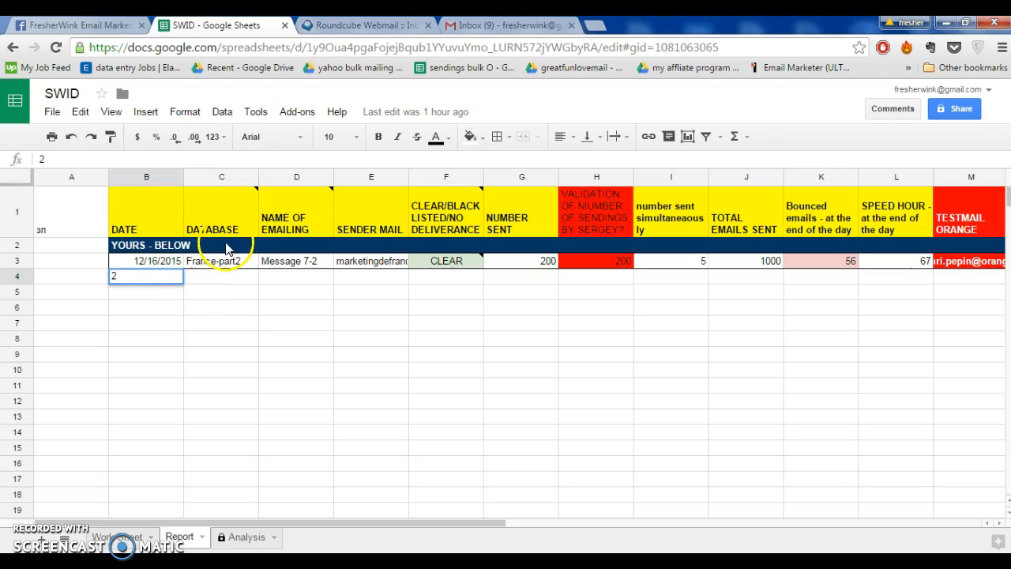
{"action": "left_click", "coordinate": [217, 276]}
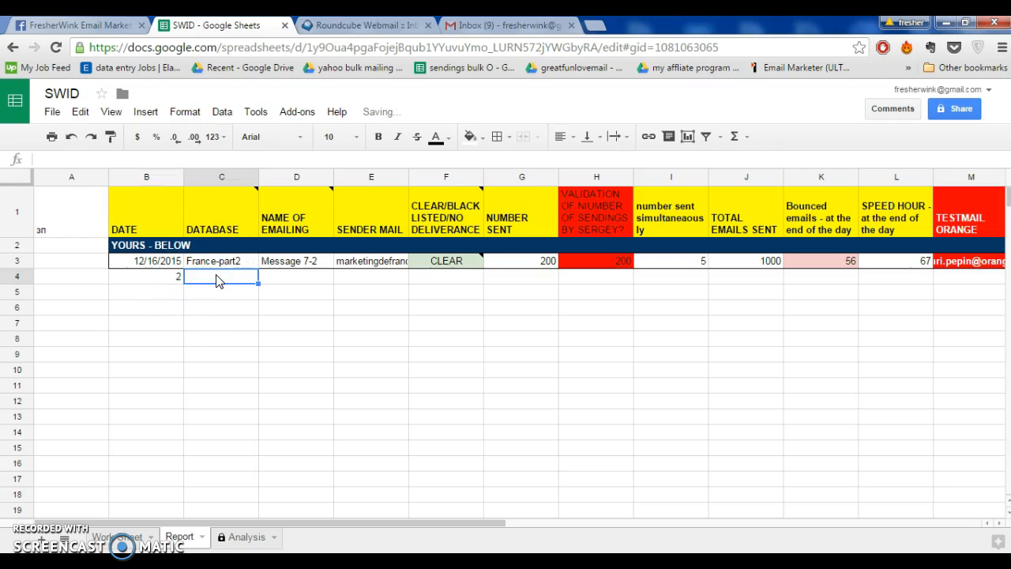
{"action": "left_click", "coordinate": [297, 277]}
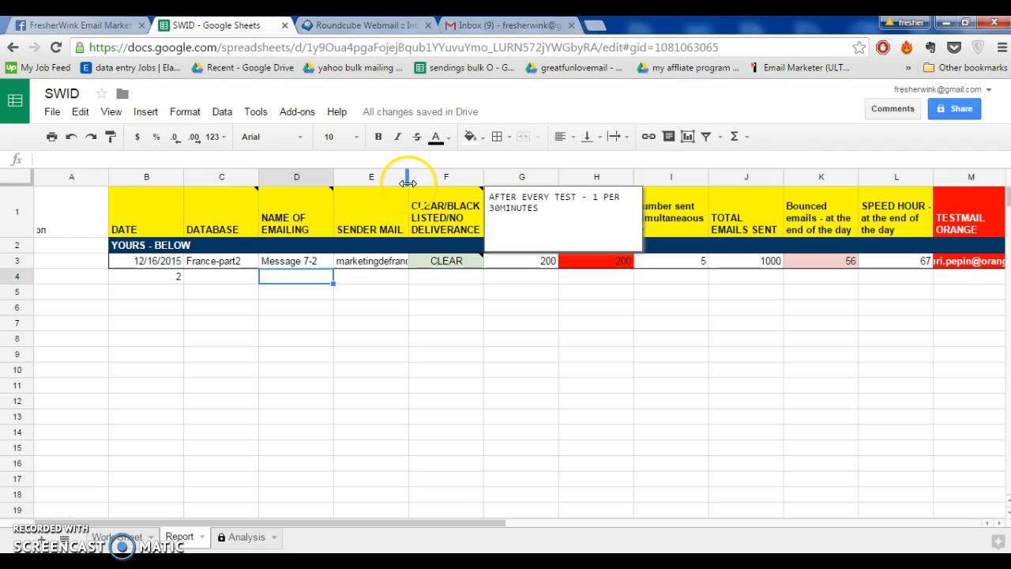
Widen the SENDER MAIL column slightly and enter "username" in its row 4 cell
{"action": "left_click_drag", "start_coordinate": [407, 182], "coordinate": [410, 206]}
{"action": "left_click", "coordinate": [376, 283]}
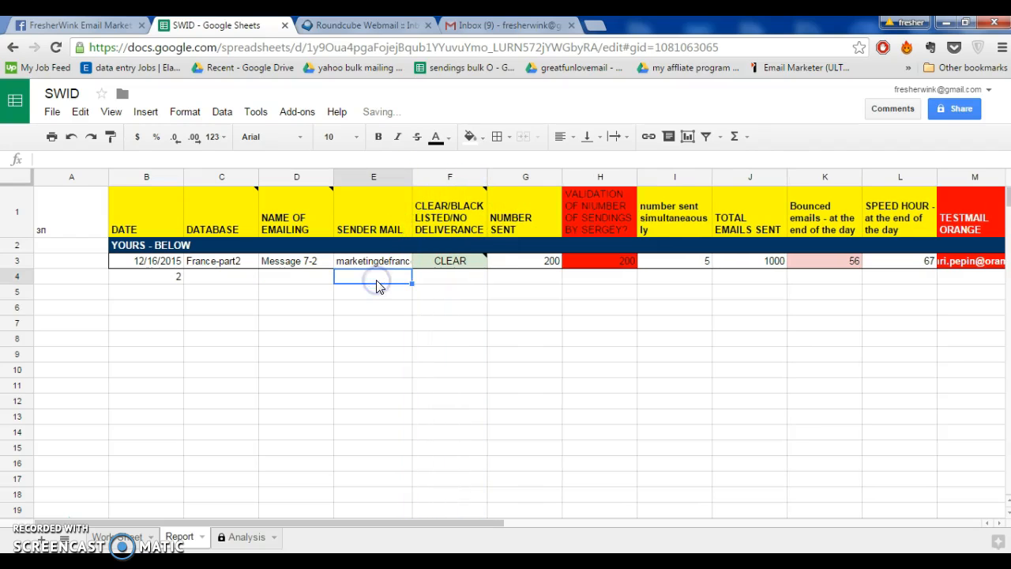
{"action": "type", "text": "username"}
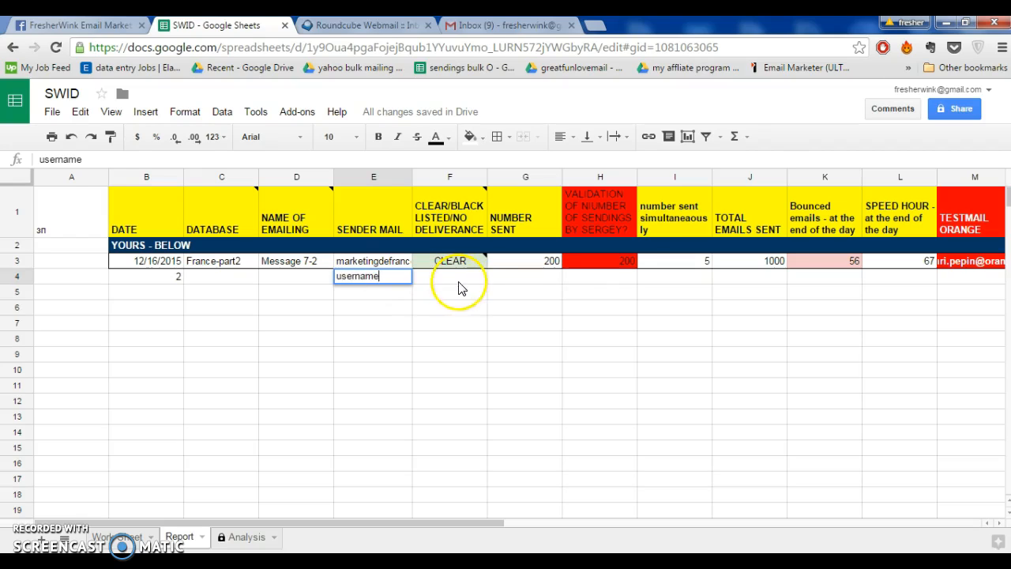
{"action": "left_click", "coordinate": [443, 312]}
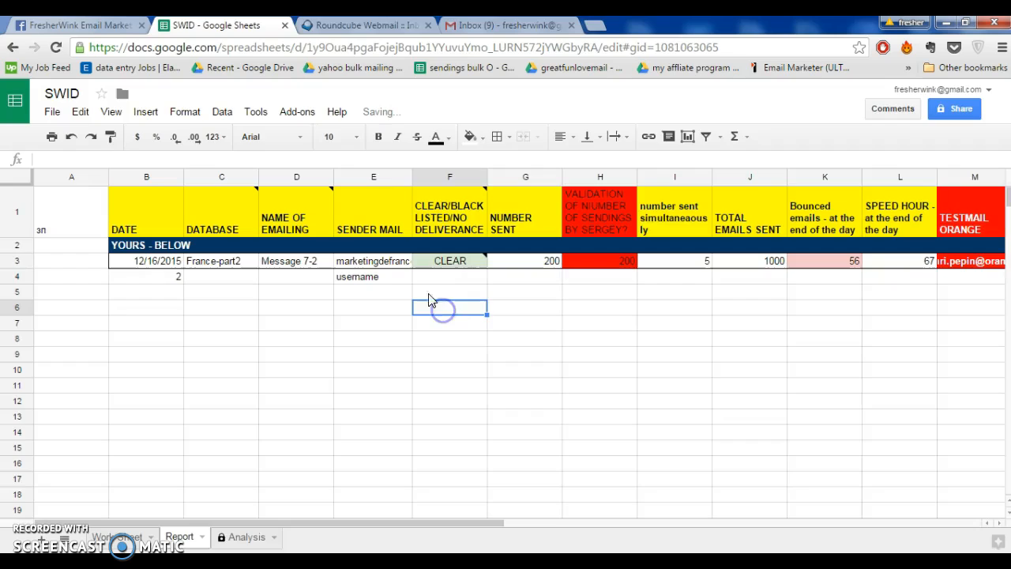
Start a new message in Roundcube Webmail and return to the SWID spreadsheet
{"action": "key", "text": "ctrl+Tab"}
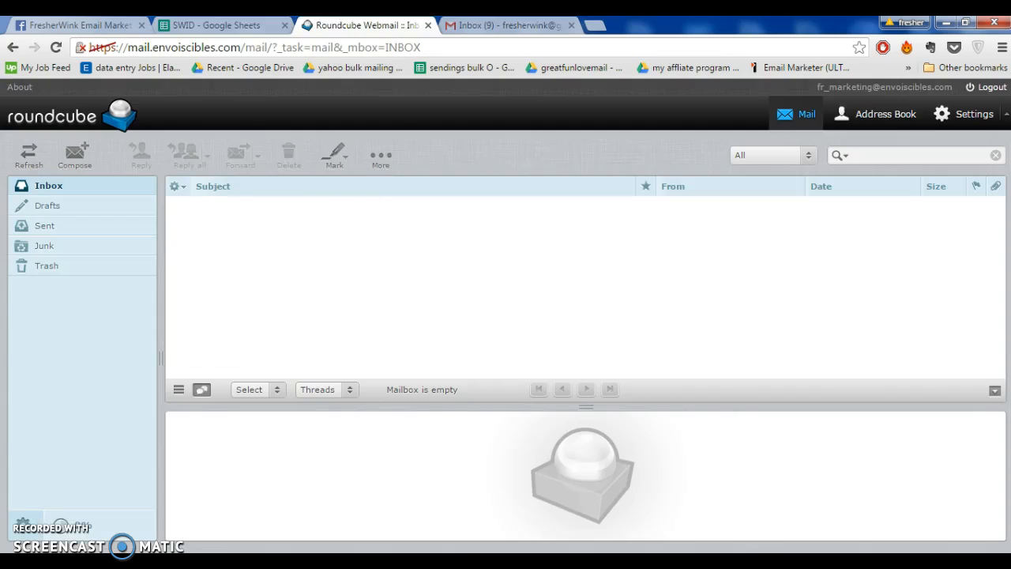
{"action": "left_click", "coordinate": [79, 158]}
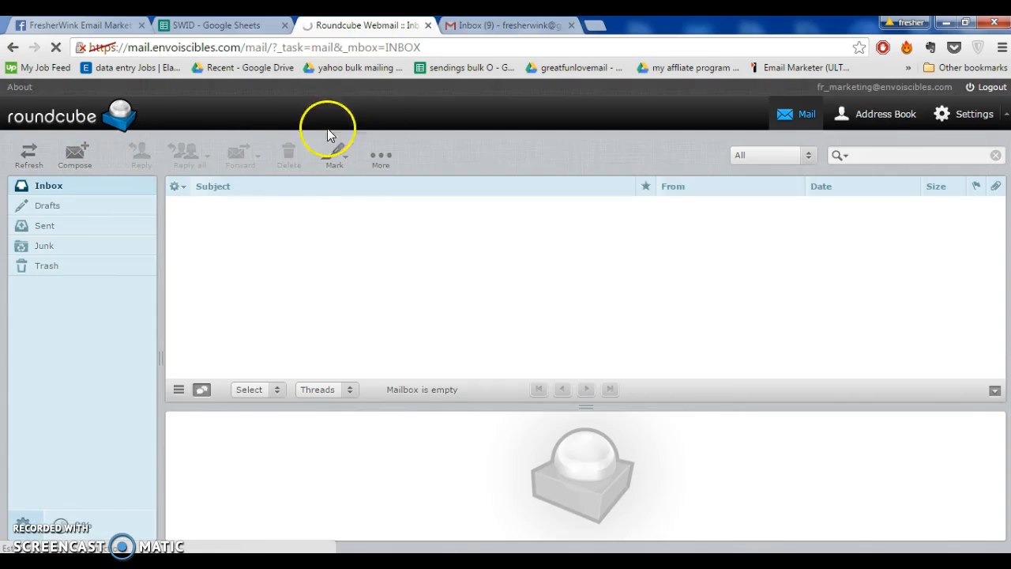
{"action": "left_click", "coordinate": [213, 25]}
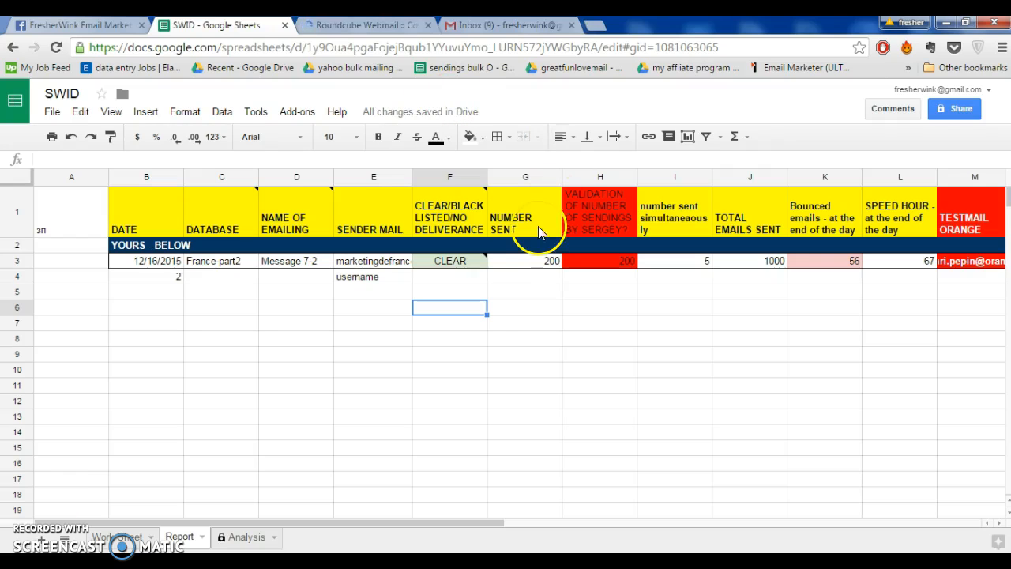
Enter 5 in row 4 of the Report sheet's column for the number sent simultaneously
{"action": "left_click", "coordinate": [550, 283]}
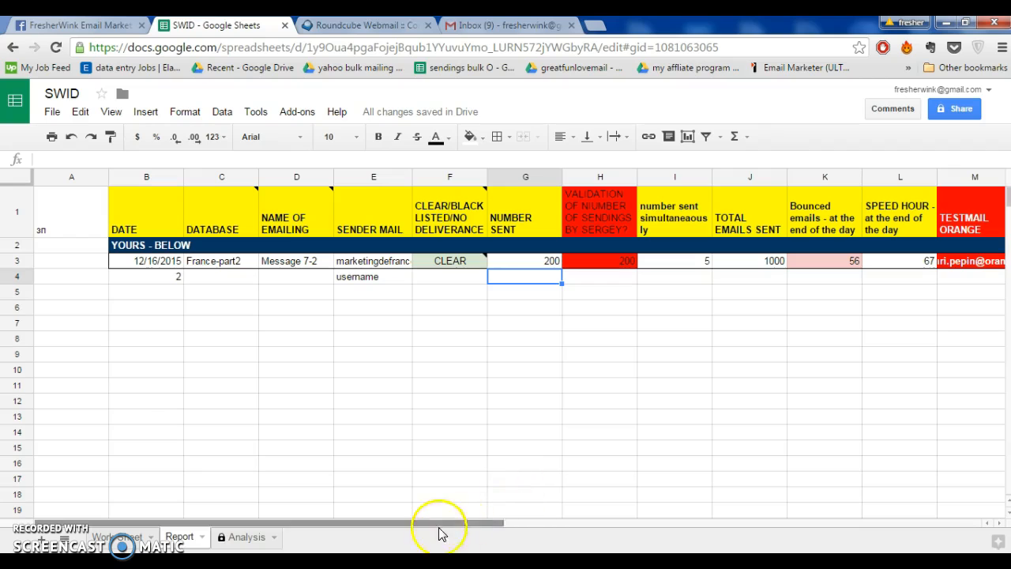
{"action": "left_click_drag", "start_coordinate": [447, 524], "coordinate": [608, 517]}
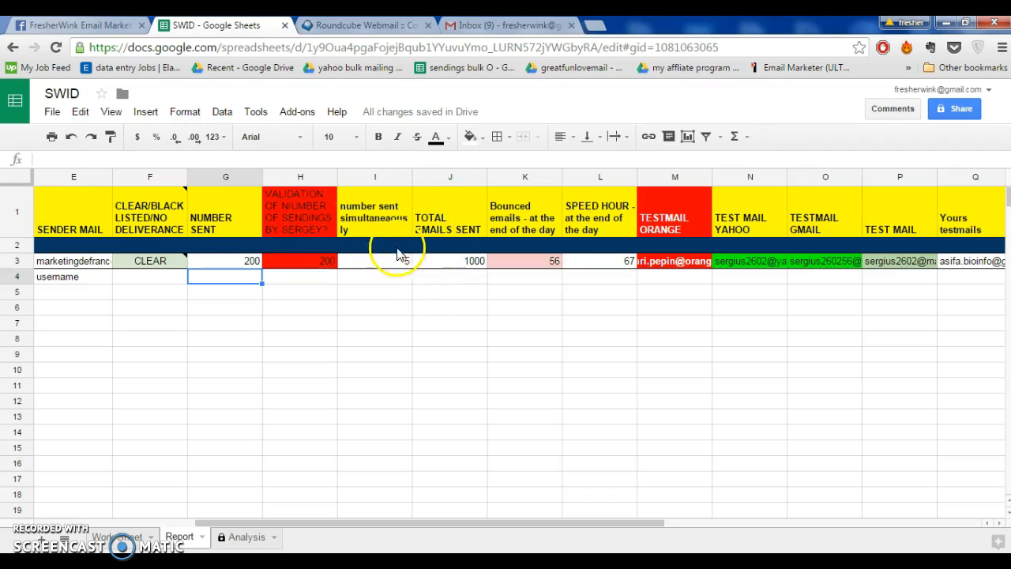
{"action": "left_click", "coordinate": [397, 278]}
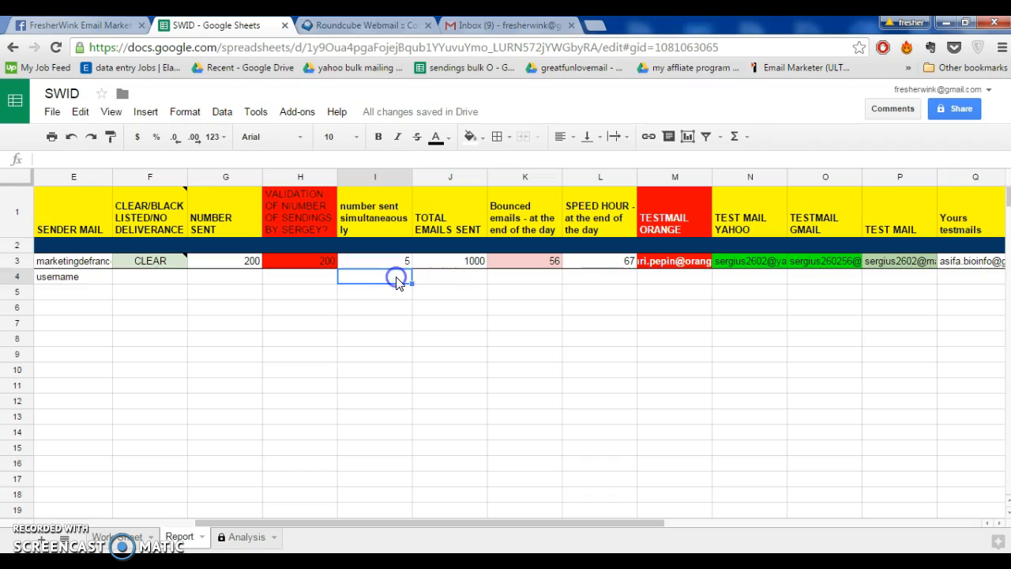
{"action": "type", "text": "5"}
{"action": "left_click", "coordinate": [452, 299]}
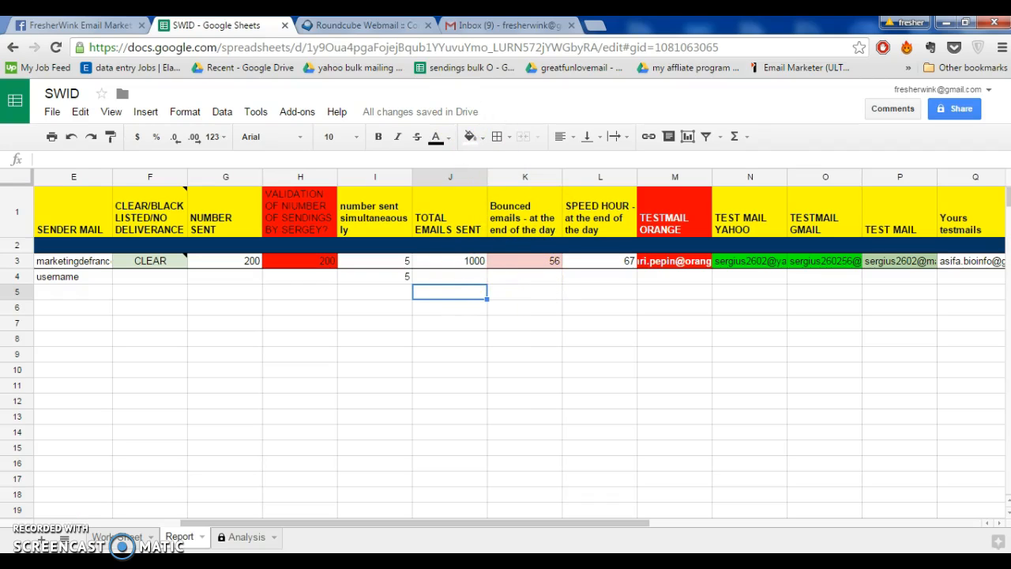
View the Roundcube compose page, return to the Report sheet, and insert one column immediately before "Yours testmails"
{"action": "left_click", "coordinate": [365, 25]}
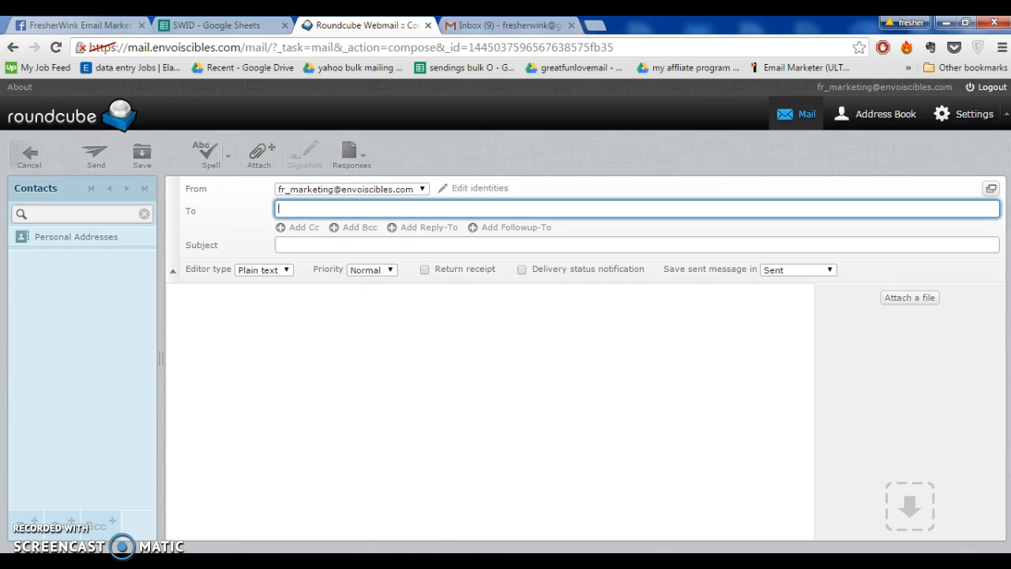
{"action": "left_click", "coordinate": [216, 25]}
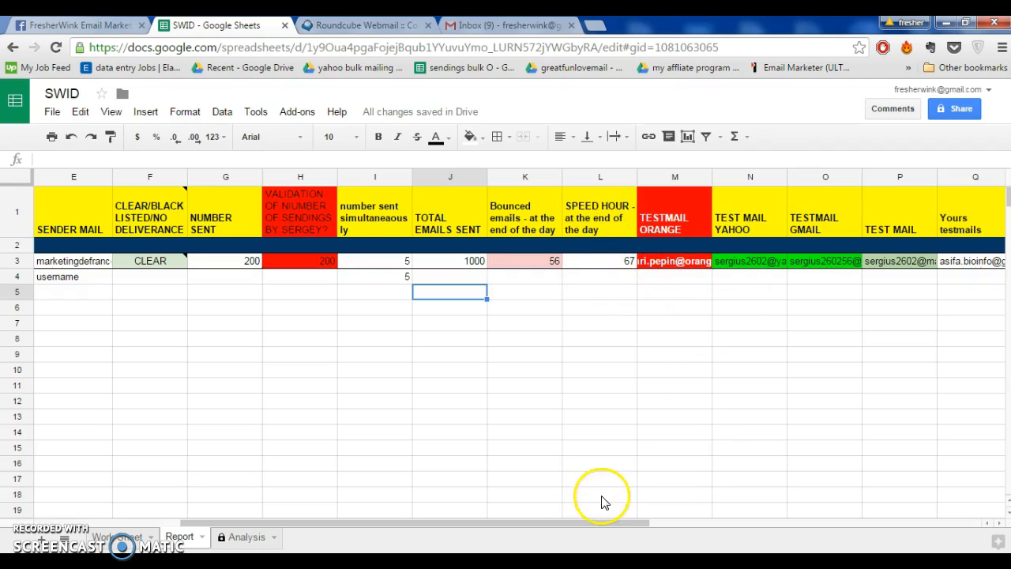
{"action": "left_click_drag", "start_coordinate": [575, 523], "coordinate": [723, 499]}
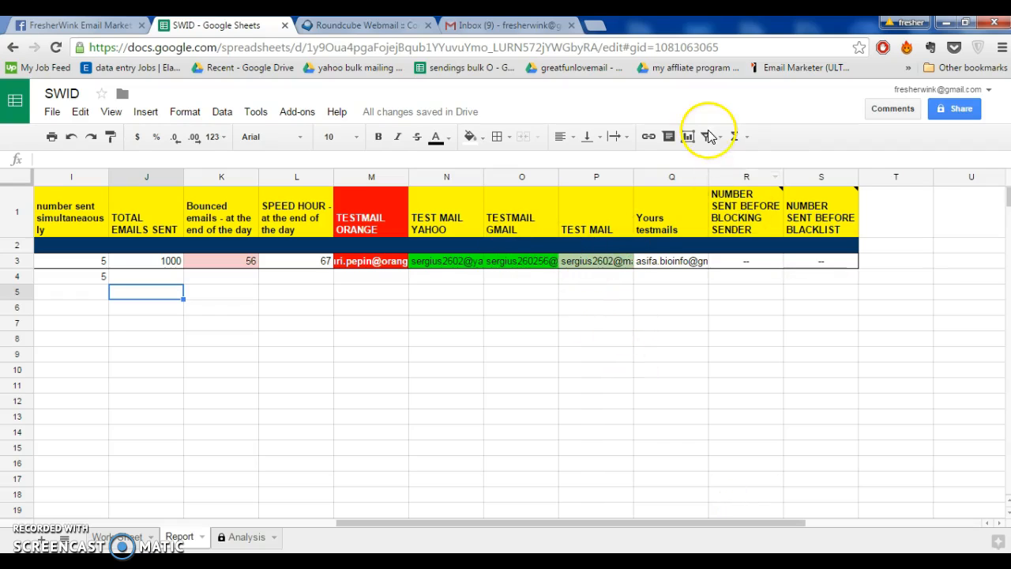
{"action": "mouse_move", "coordinate": [713, 192]}
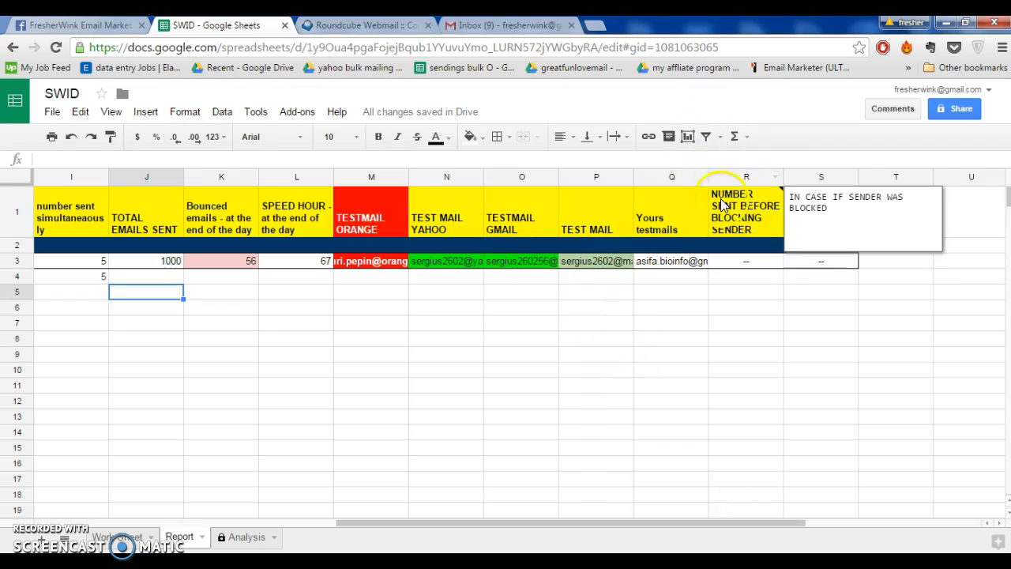
{"action": "right_click", "coordinate": [682, 177]}
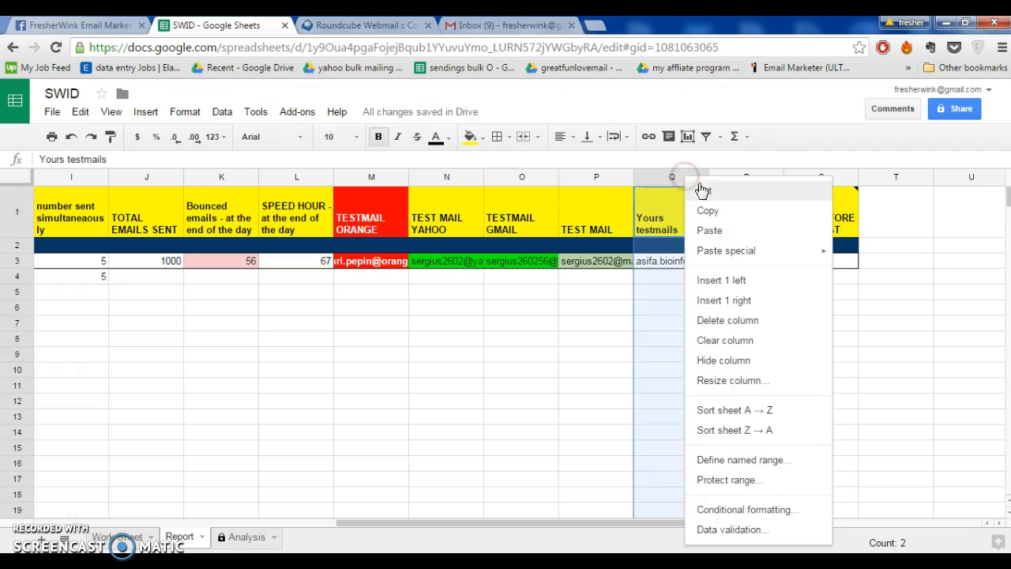
{"action": "left_click", "coordinate": [742, 279]}
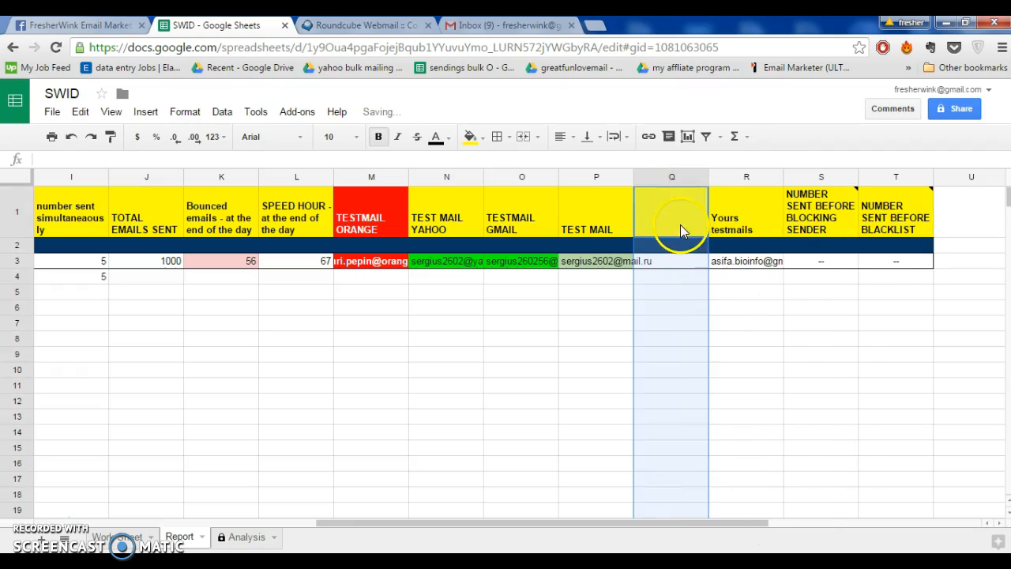
Open the TEST MAIL cell in row 4 for editing, then switch to Gmail and check the inbox
{"action": "left_click", "coordinate": [679, 278]}
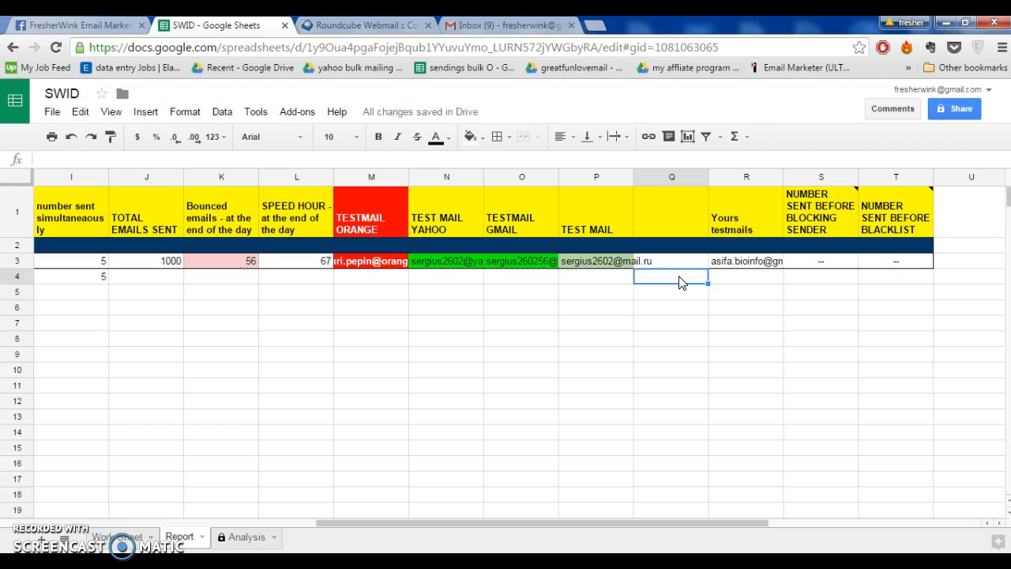
{"action": "left_click", "coordinate": [597, 276]}
{"action": "type", "text": "i"}
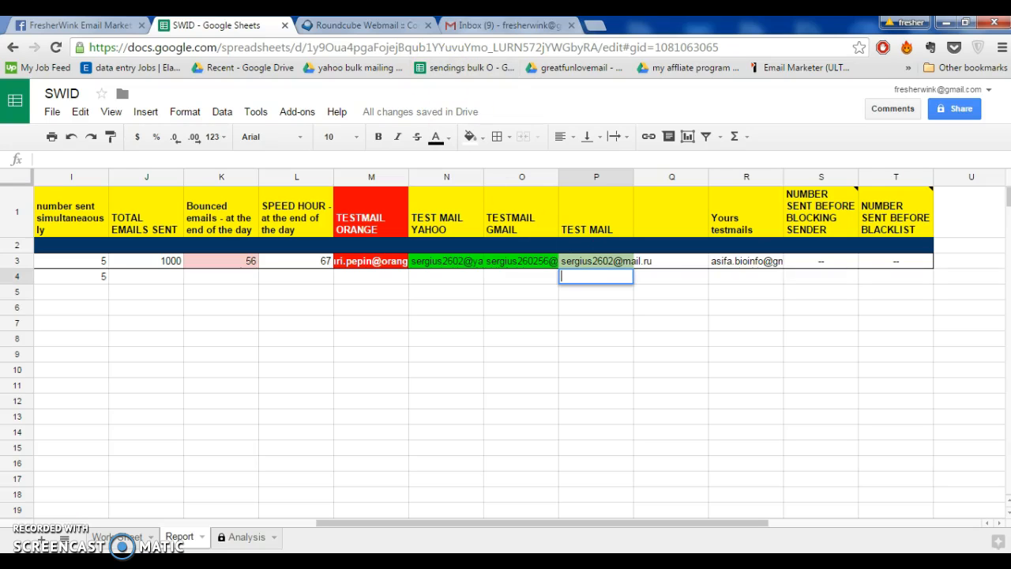
{"action": "left_click", "coordinate": [367, 25]}
{"action": "left_click", "coordinate": [505, 25]}
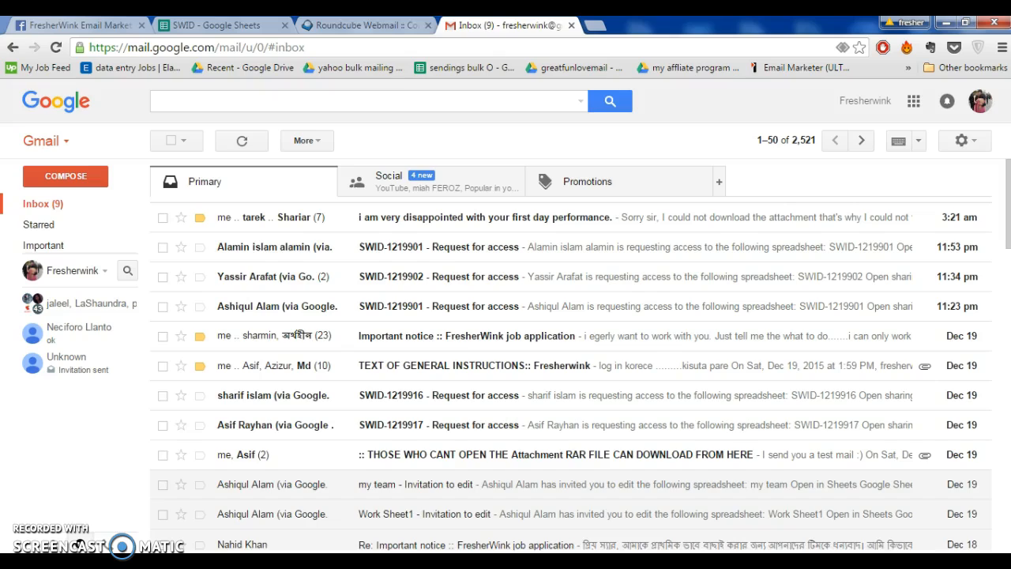
Copy the first address of the Email List in SWID's Work Sheet into the To field of the new Roundcube message
{"action": "left_click", "coordinate": [367, 25]}
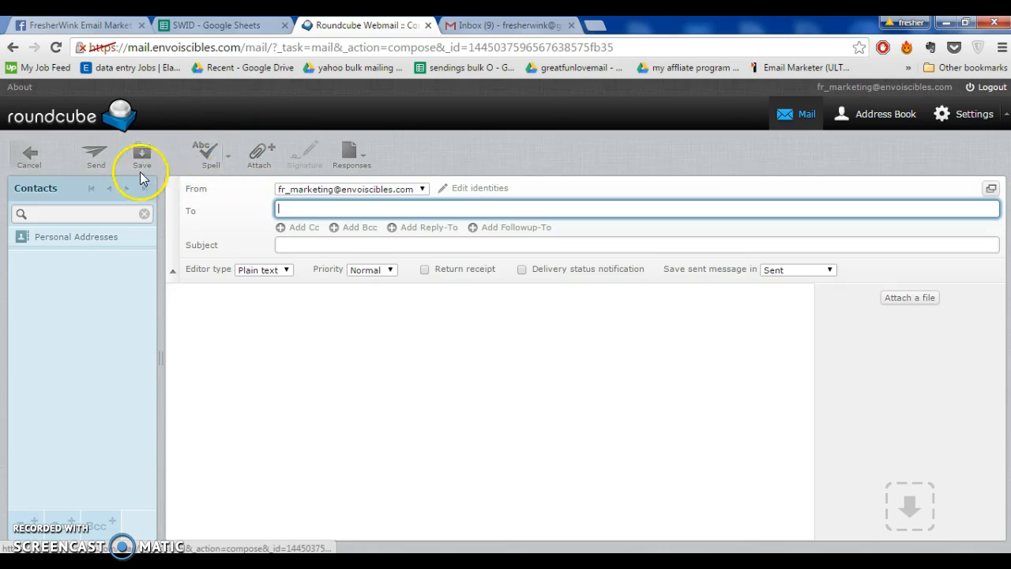
{"action": "left_click", "coordinate": [363, 206]}
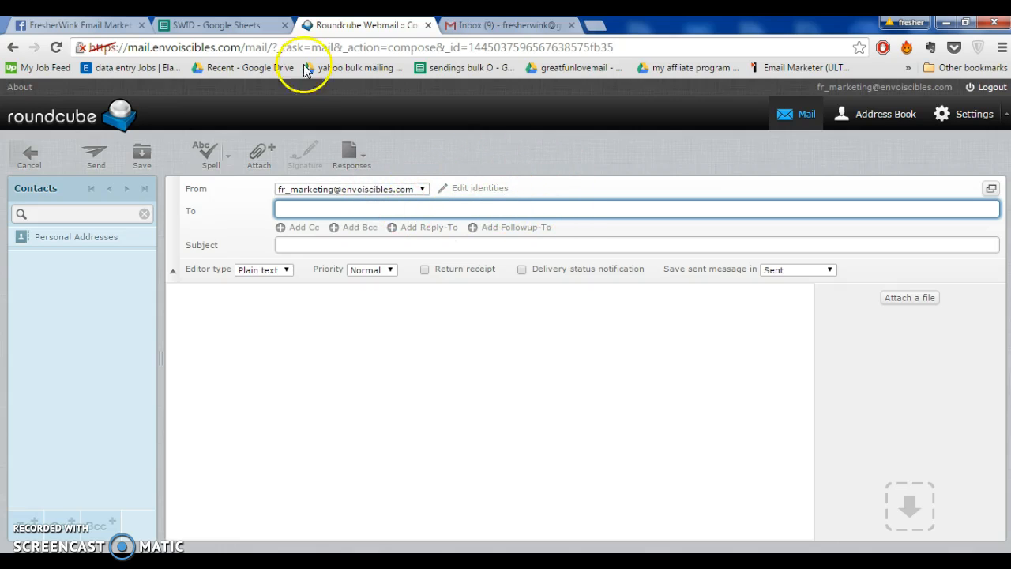
{"action": "left_click", "coordinate": [221, 24]}
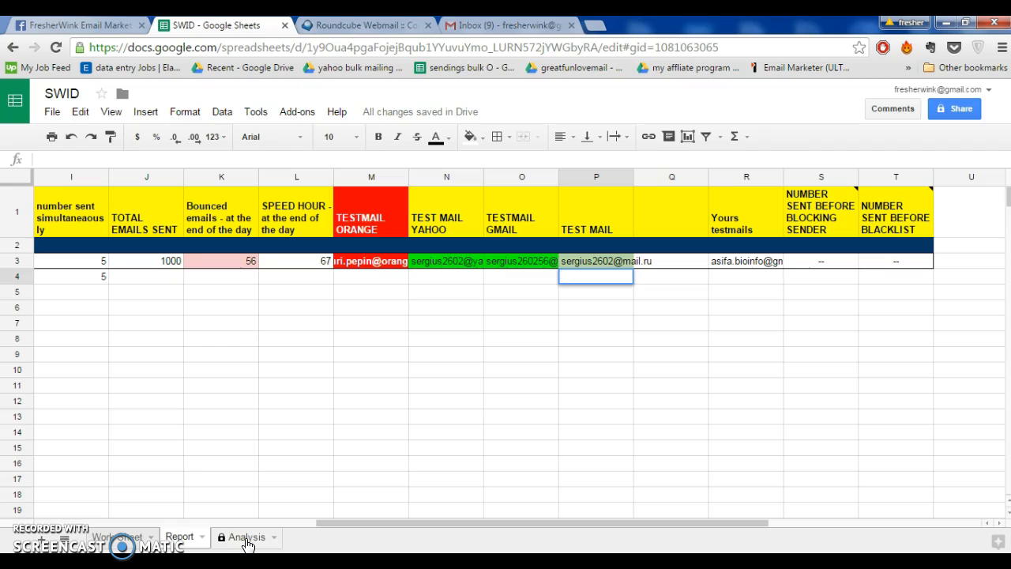
{"action": "left_click", "coordinate": [133, 535]}
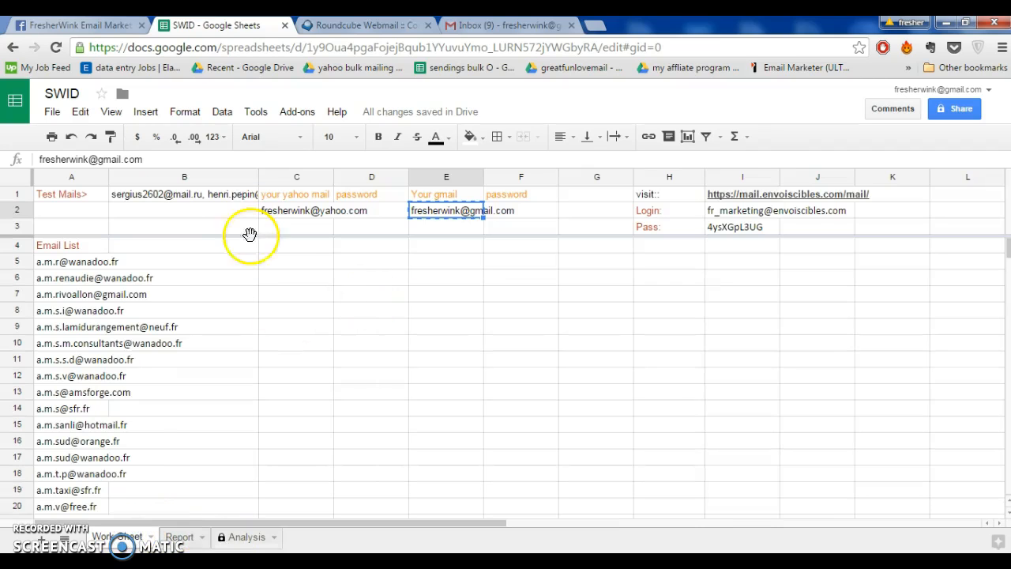
{"action": "left_click", "coordinate": [88, 263]}
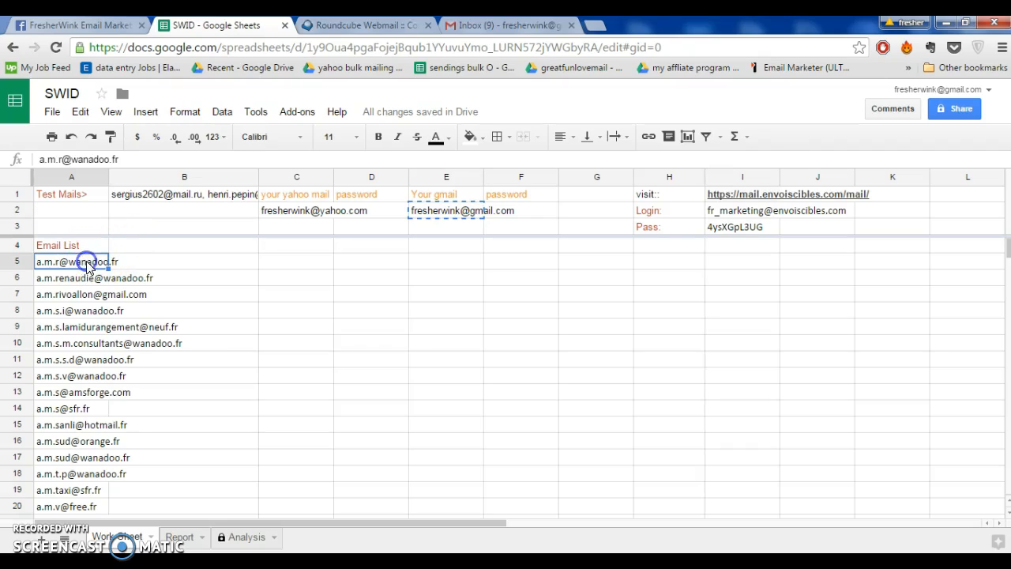
{"action": "left_click", "coordinate": [506, 25]}
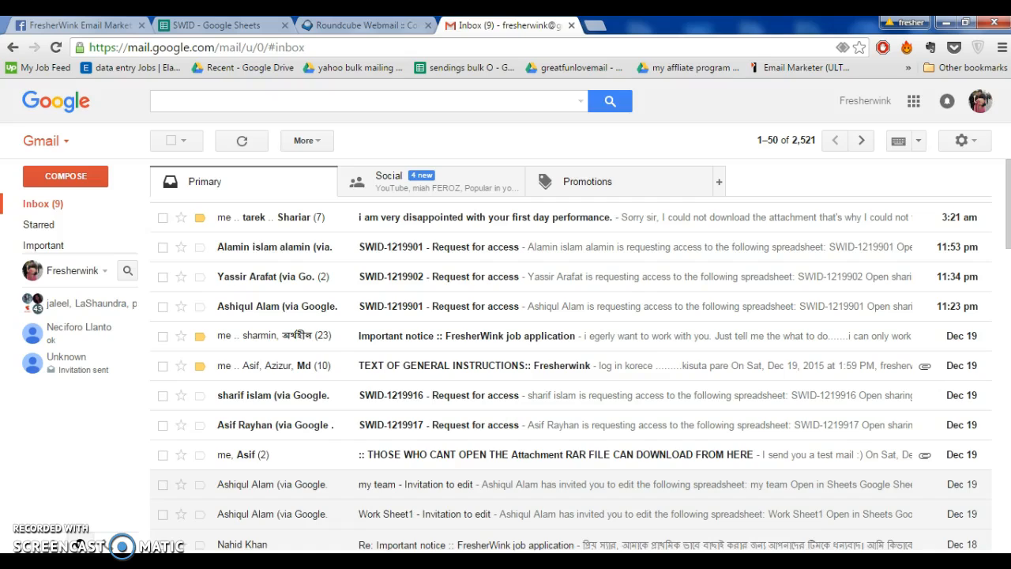
{"action": "left_click", "coordinate": [365, 24]}
{"action": "left_click", "coordinate": [324, 207]}
{"action": "key", "text": "ctrl+v"}
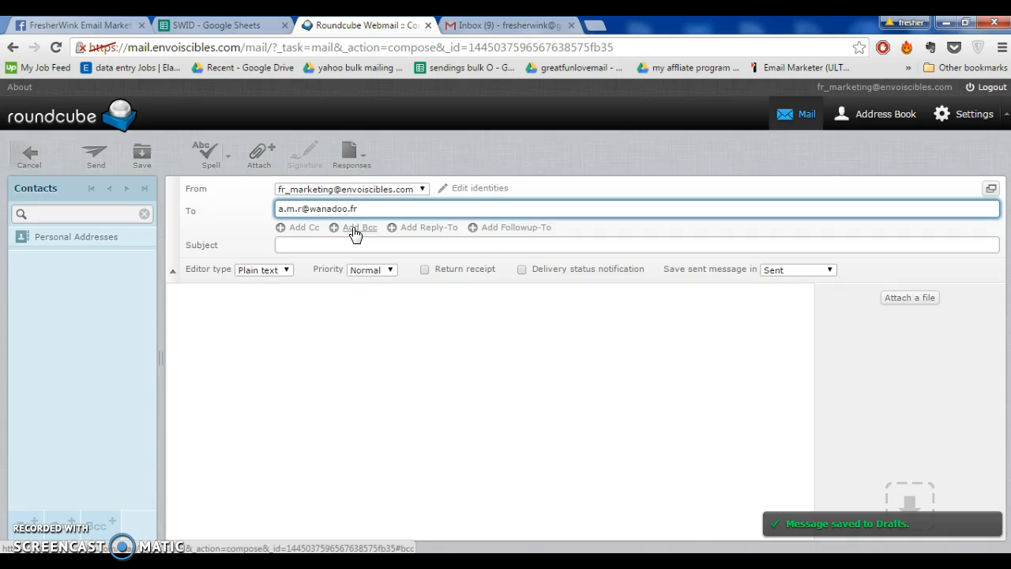
Add a Bcc field to the Roundcube message and copy the Email List addresses from Work Sheet rows 6 to 9 into it
{"action": "left_click", "coordinate": [354, 229]}
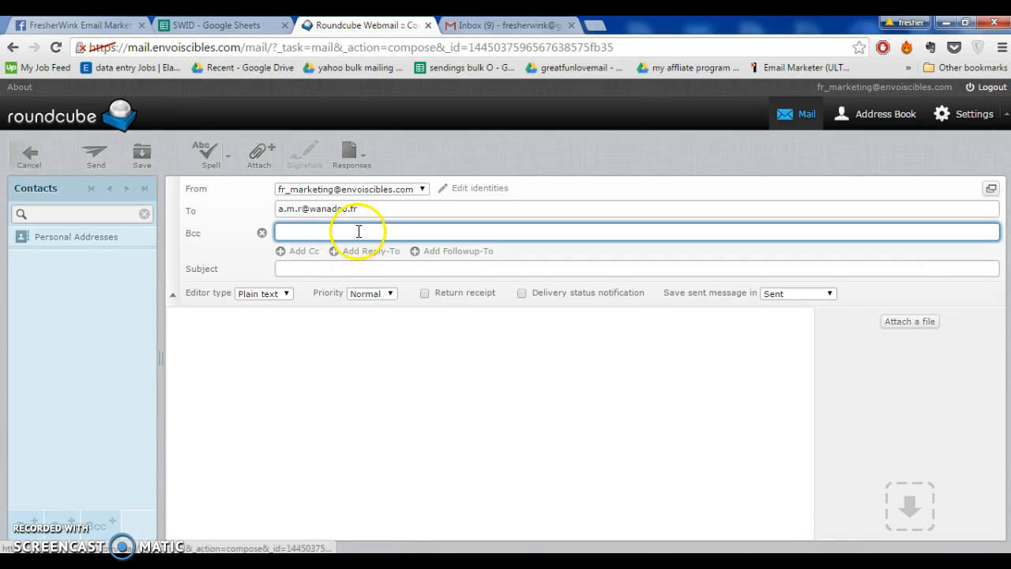
{"action": "left_click", "coordinate": [360, 228]}
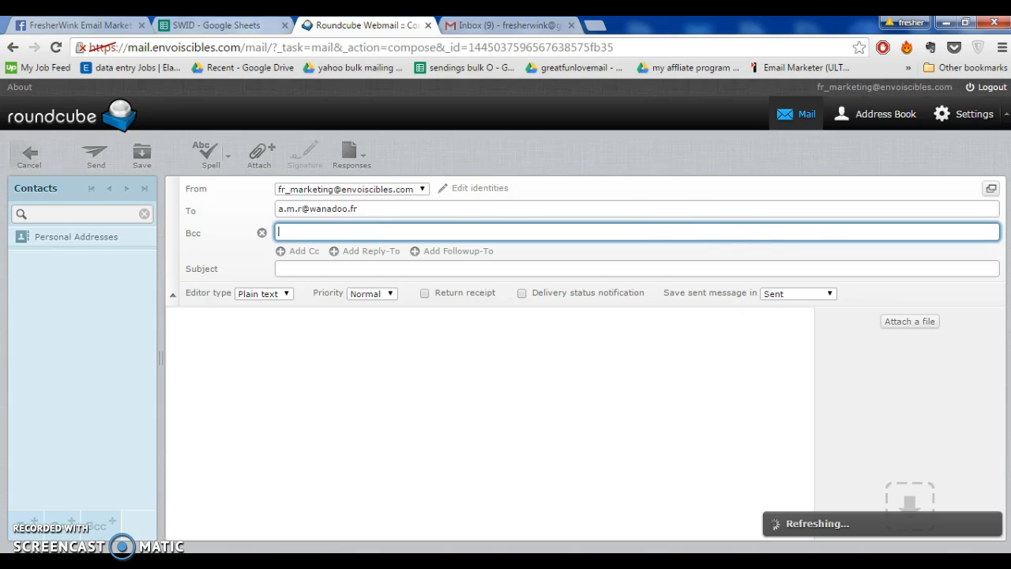
{"action": "key", "text": "ctrl+shift+Tab"}
{"action": "left_click", "coordinate": [70, 282]}
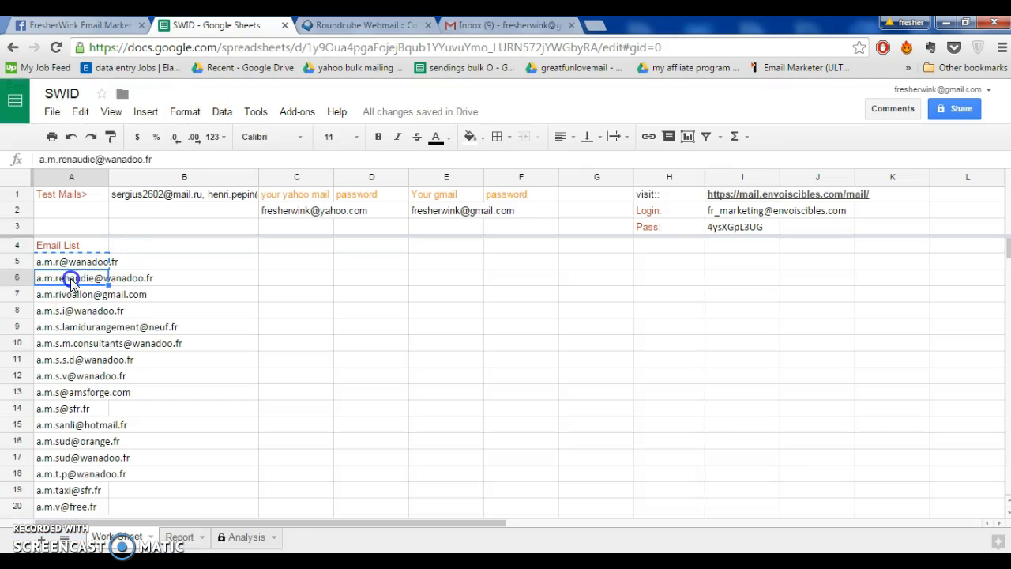
{"action": "left_click", "coordinate": [65, 327], "text": "shift"}
{"action": "key", "text": "ctrl+c"}
{"action": "key", "text": "ctrl+Tab"}
{"action": "left_click", "coordinate": [335, 230]}
{"action": "key", "text": "ctrl+v"}
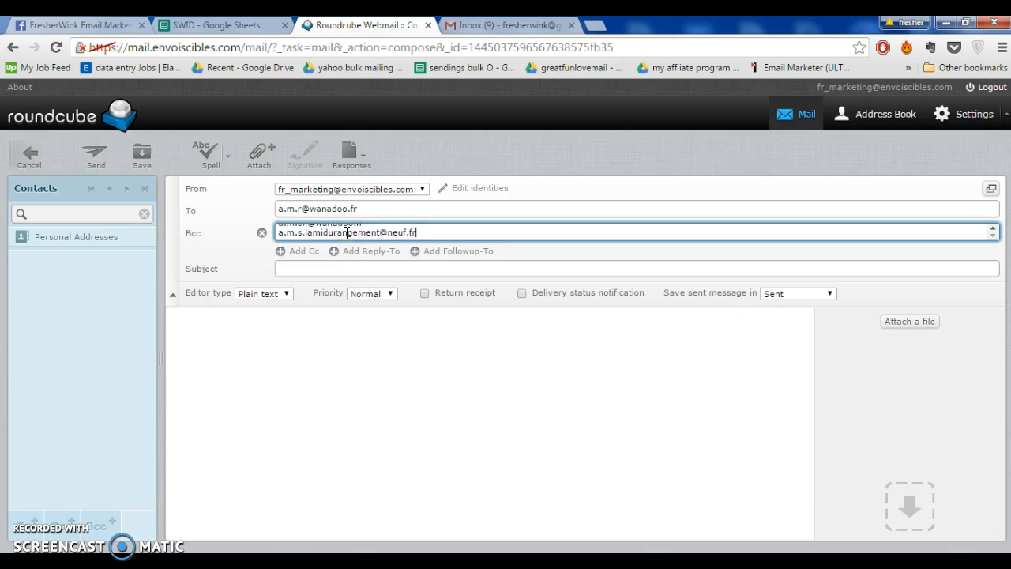
Join the four Bcc addresses into a single line, separated by commas instead of line breaks
{"action": "left_click", "coordinate": [281, 234]}
{"action": "key", "text": "Up"}
{"action": "key", "text": "Up"}
{"action": "key", "text": "Up"}
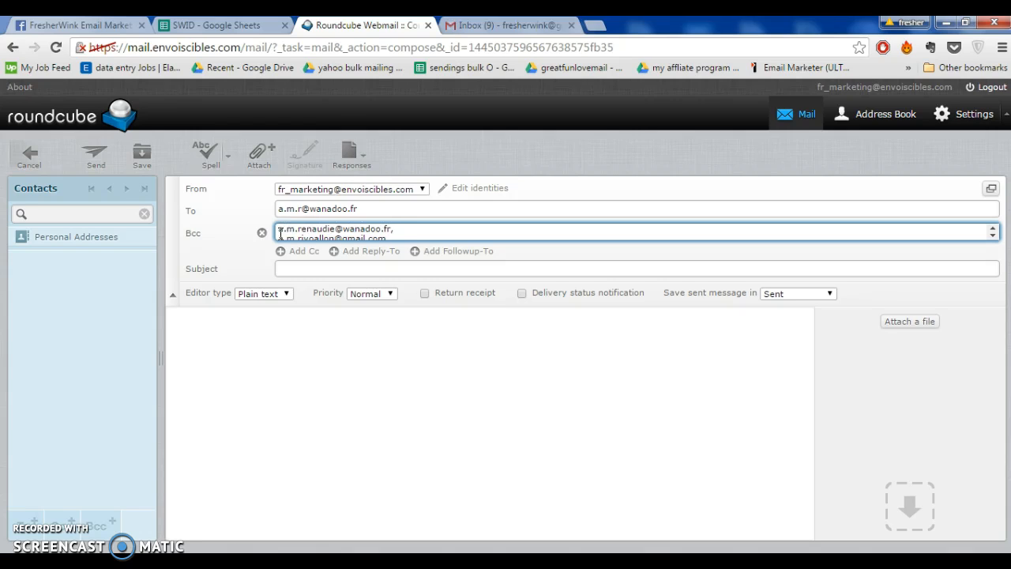
{"action": "left_click", "coordinate": [280, 233]}
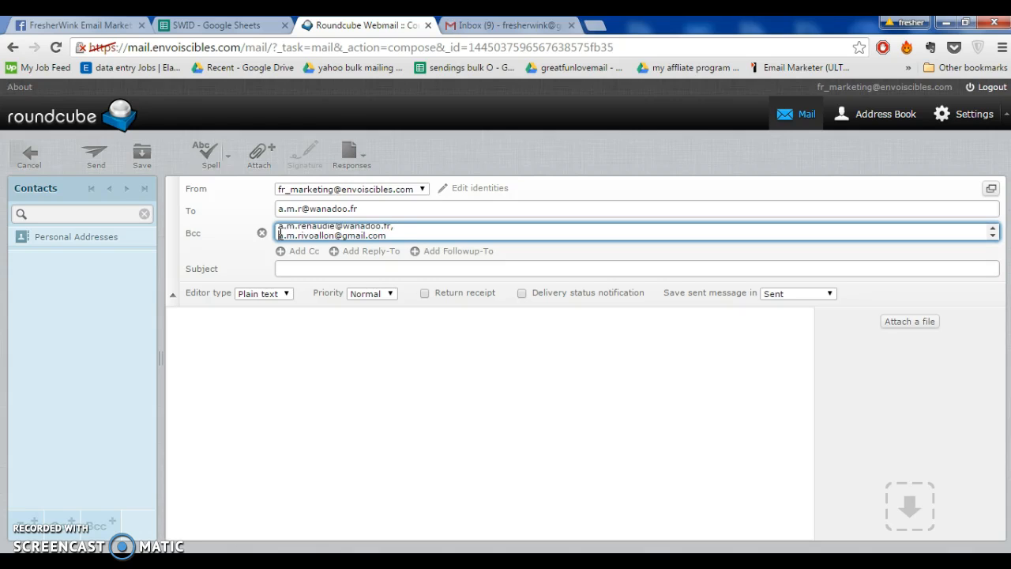
{"action": "key", "text": "BackSpace"}
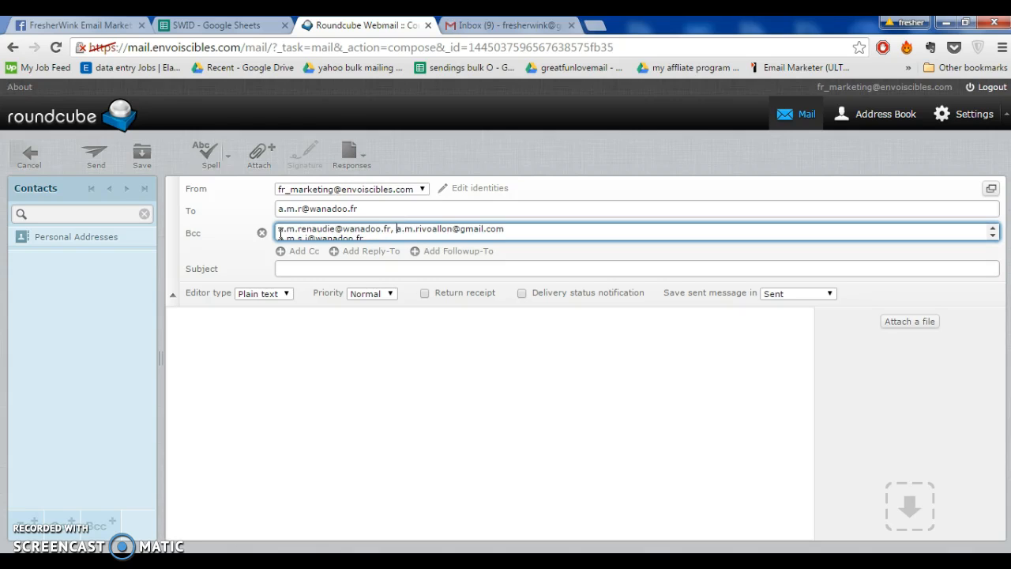
{"action": "key", "text": "End"}
{"action": "key", "text": "Right"}
{"action": "key", "text": "BackSpace"}
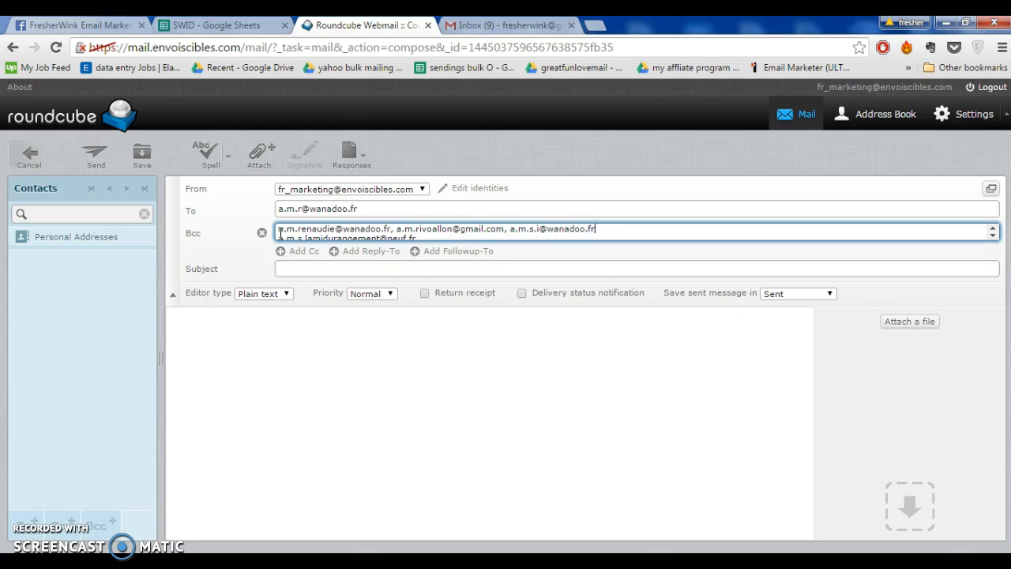
{"action": "key", "text": "Right"}
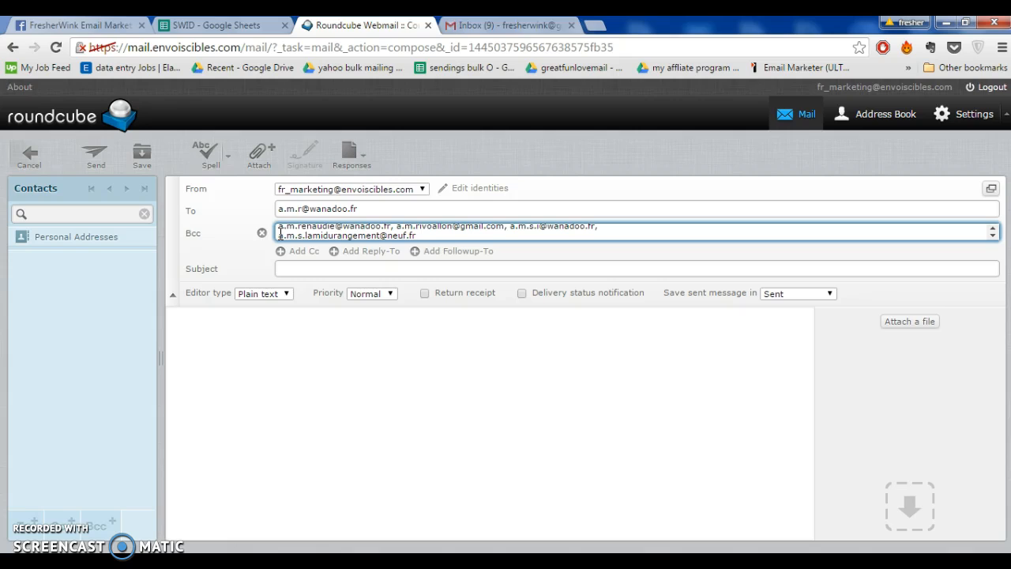
{"action": "key", "text": "BackSpace"}
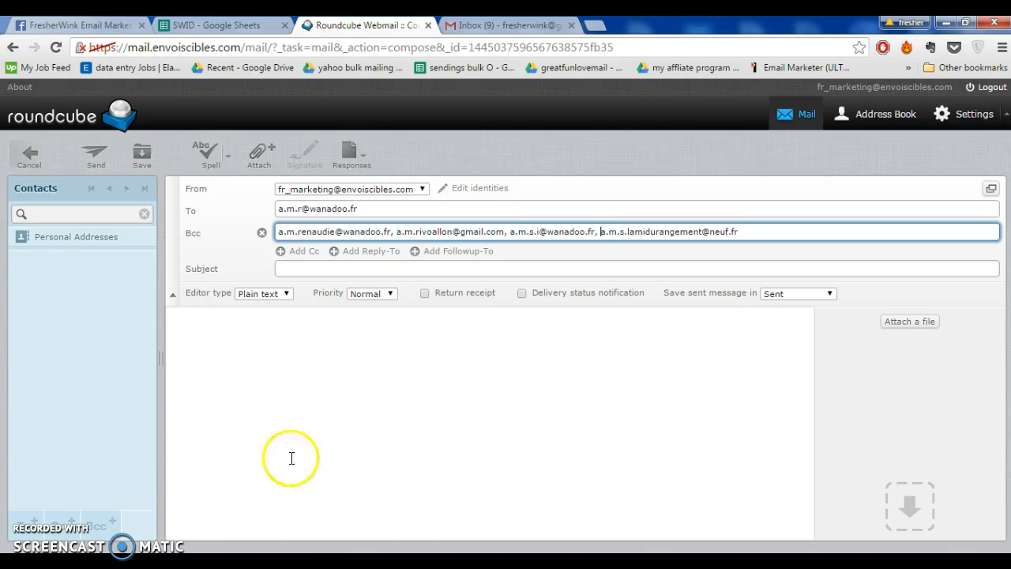
Copy the object line "envois d'emails ciblés pour trouver des clients" from the Word document MESSAGE 7-2.docx into the Roundcube message's Subject
{"action": "left_click", "coordinate": [370, 561]}
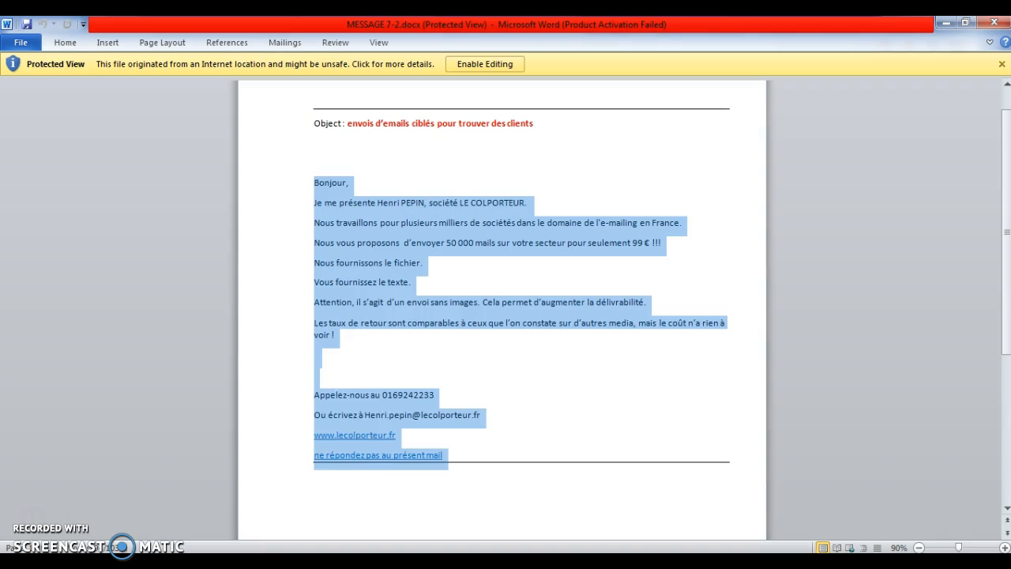
{"action": "left_click_drag", "start_coordinate": [348, 124], "coordinate": [551, 148]}
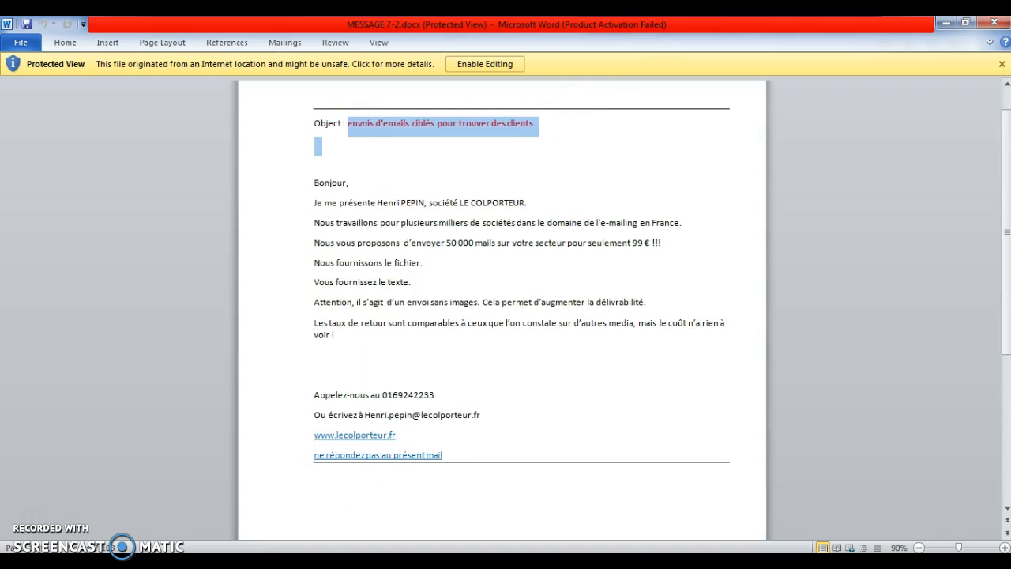
{"action": "left_click", "coordinate": [947, 23]}
{"action": "left_click", "coordinate": [492, 331]}
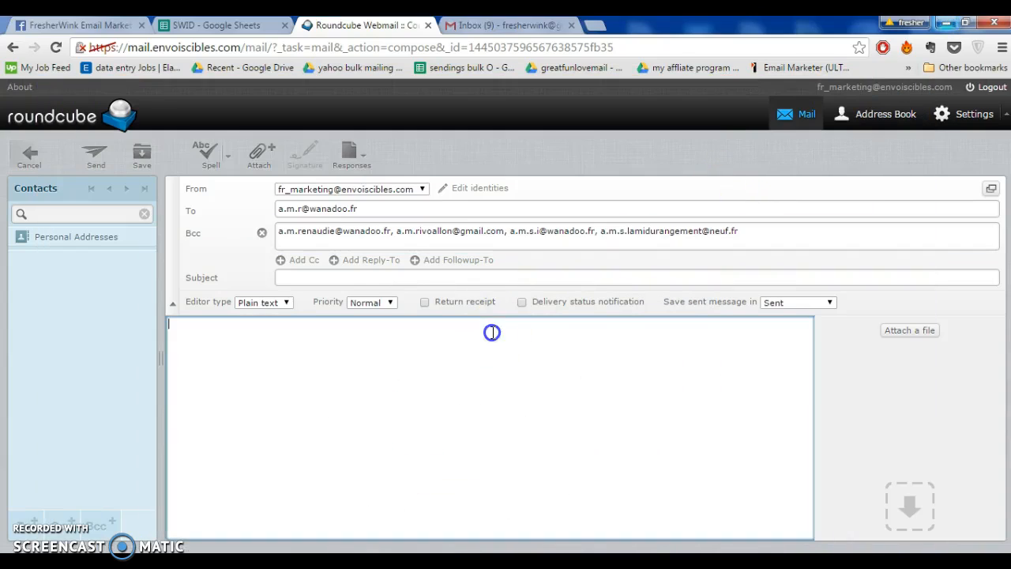
{"action": "left_click", "coordinate": [474, 280]}
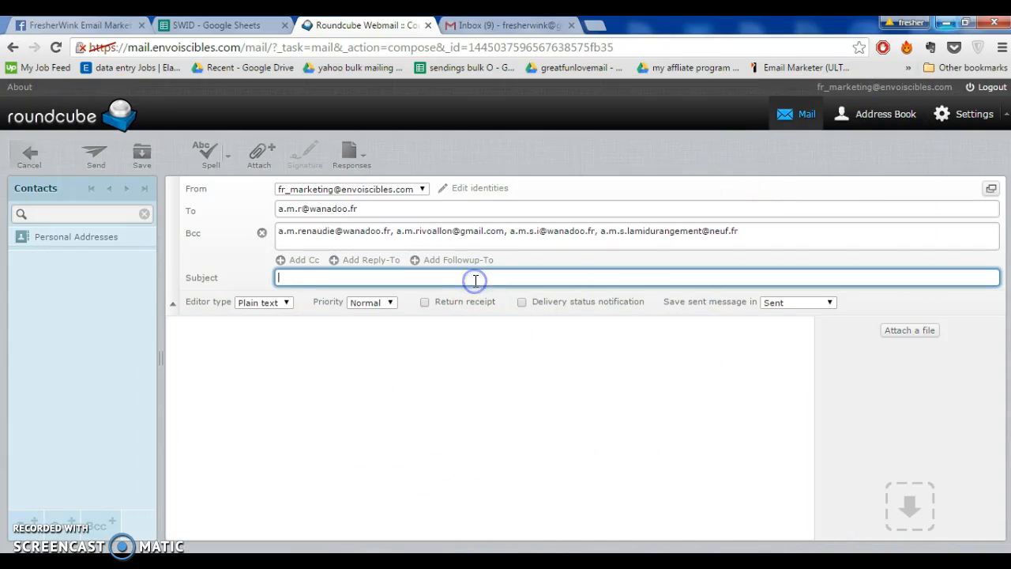
{"action": "key", "text": "ctrl+v"}
Copy the text from "Bonjour" to "ne répondez pas au présent mail" in MESSAGE 7-2.docx into the Roundcube message body and send the message
{"action": "left_click", "coordinate": [387, 564]}
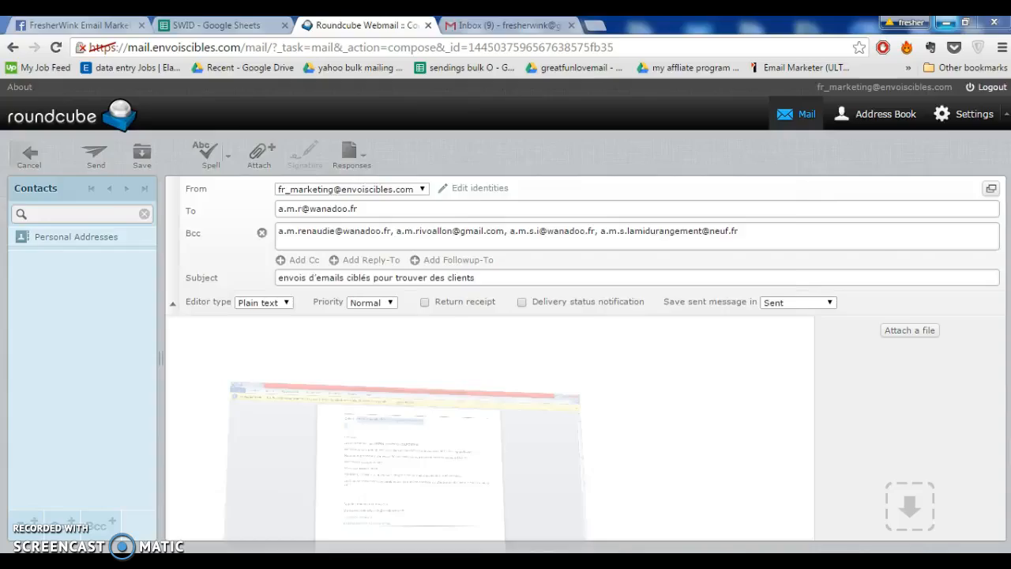
{"action": "left_click_drag", "start_coordinate": [316, 182], "coordinate": [481, 474]}
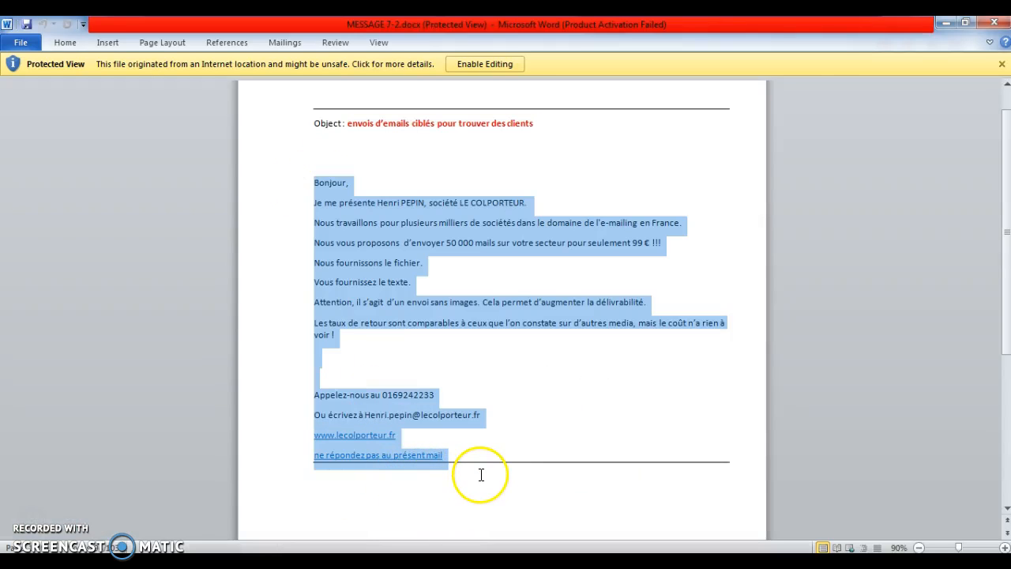
{"action": "left_click", "coordinate": [950, 26]}
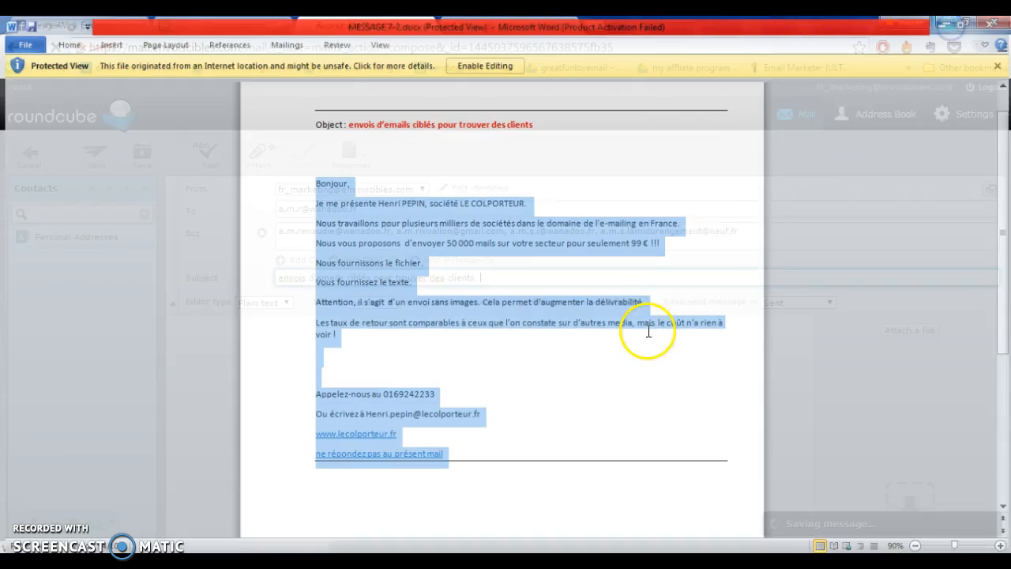
{"action": "left_click", "coordinate": [489, 374]}
{"action": "key", "text": "ctrl+v"}
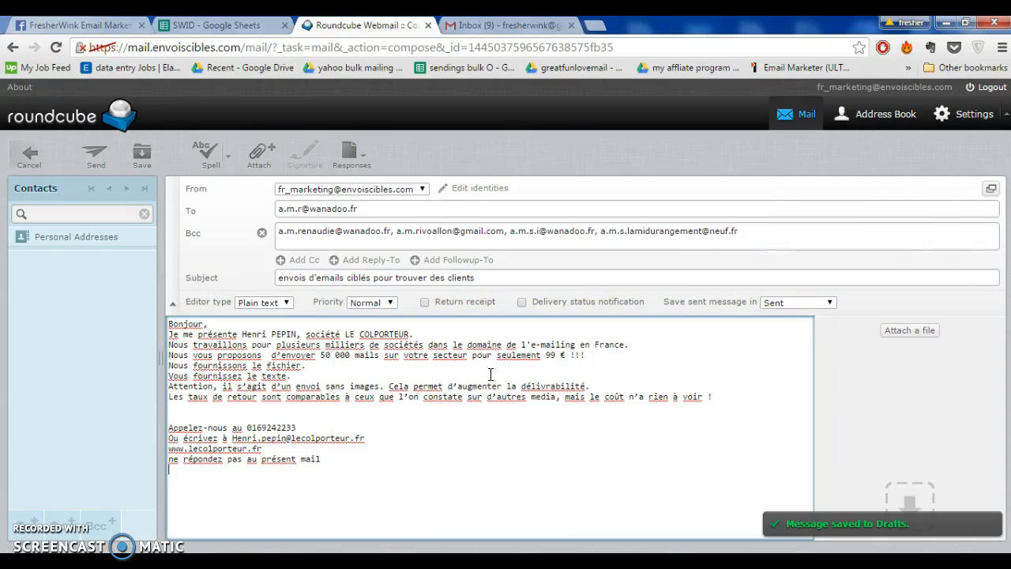
{"action": "left_click", "coordinate": [103, 158]}
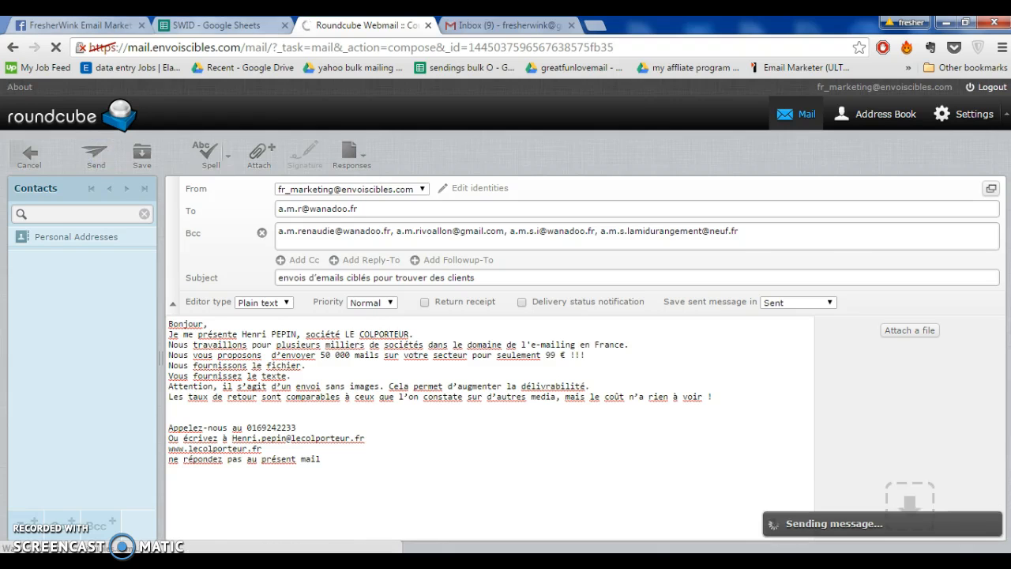
Switch back to the SWID spreadsheet and select cell D6 in the Work Sheet
{"action": "left_click", "coordinate": [217, 25]}
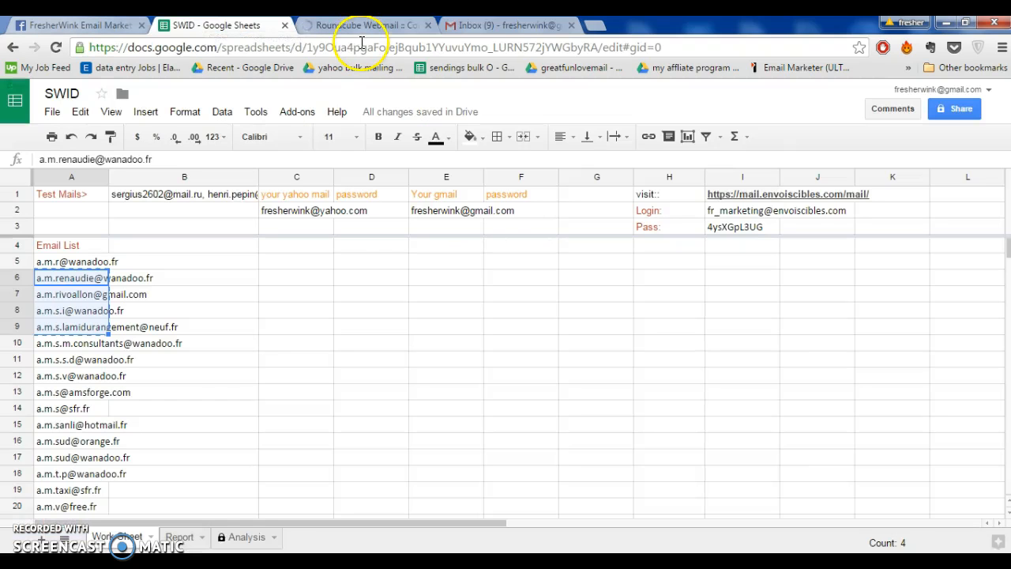
{"action": "left_click", "coordinate": [360, 283]}
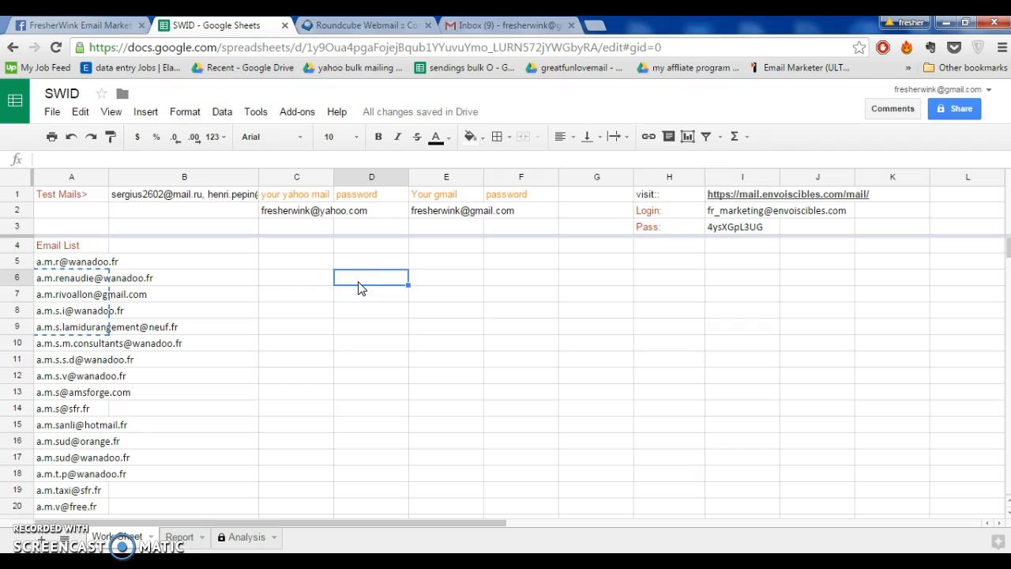